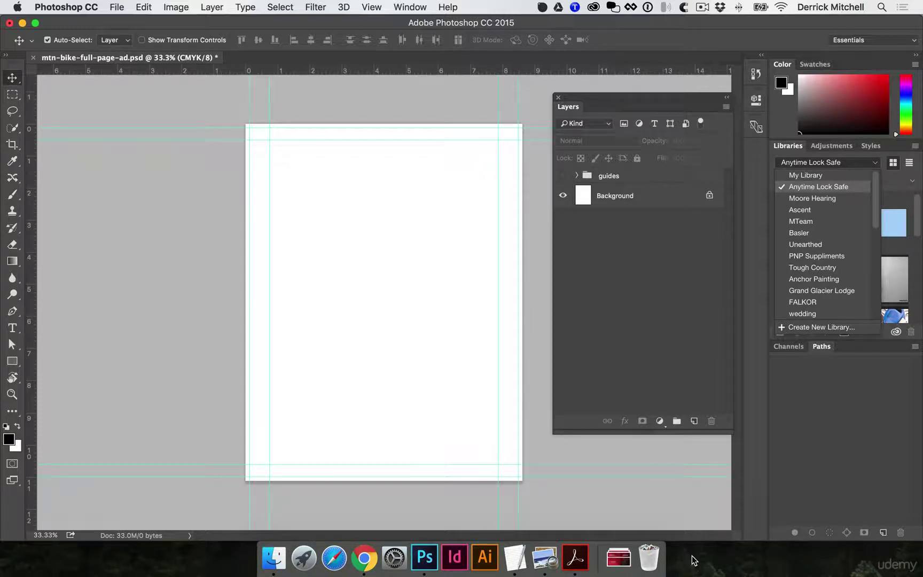
Preview bike-ad.txt's full ad copy in Finder with Quick Look.
click(275, 559)
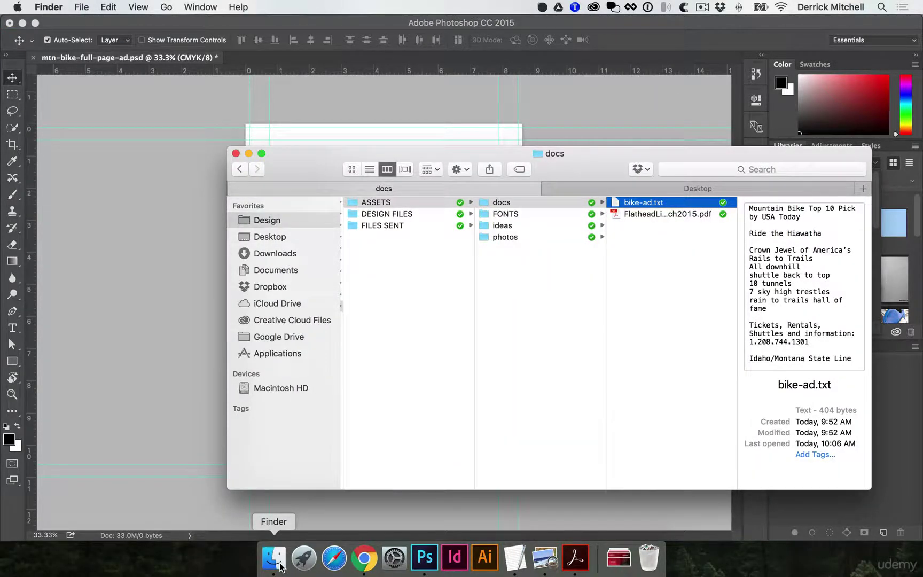
key(space)
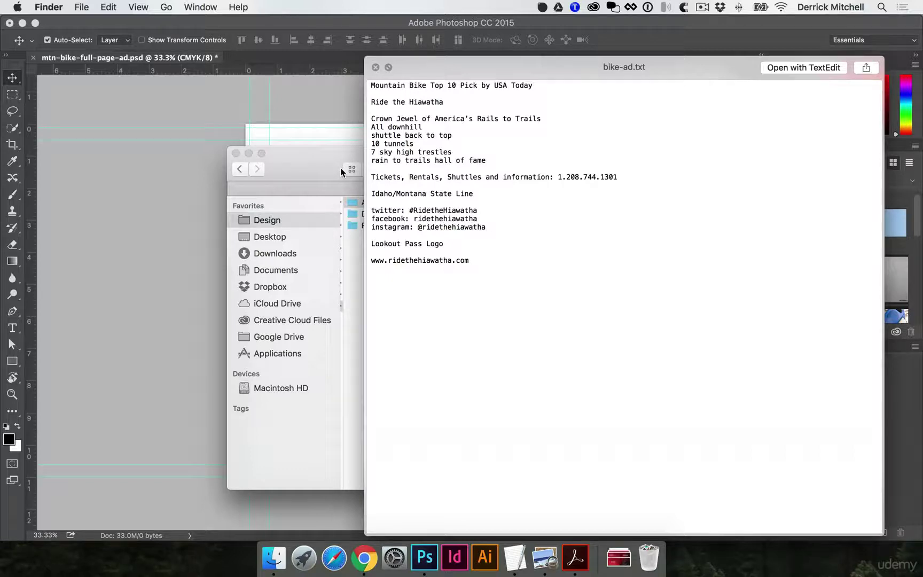
Bring the Photoshop ad back, then view the ridethehiawatha.com homepage in Chrome.
click(327, 106)
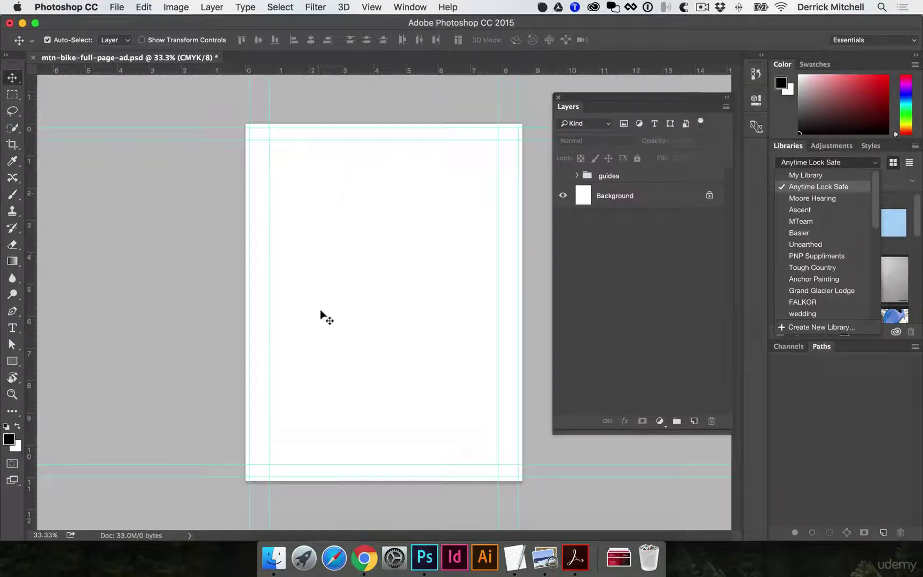
click(361, 545)
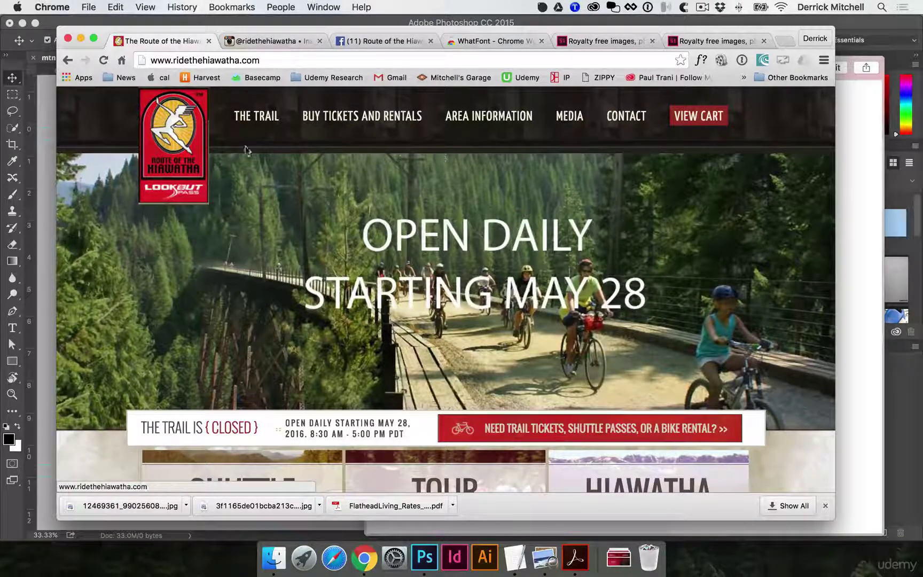
scroll(369, 235, down, 10)
scroll(368, 235, up, 10)
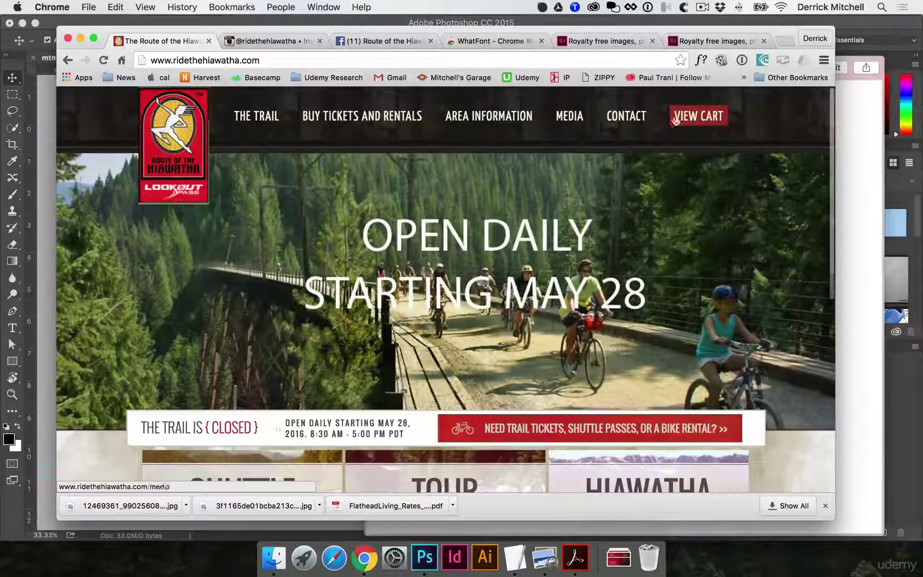
Drag the Route of the Hiawatha site logo from Chrome into Finder's photos folder.
click(857, 148)
key(space)
key(space)
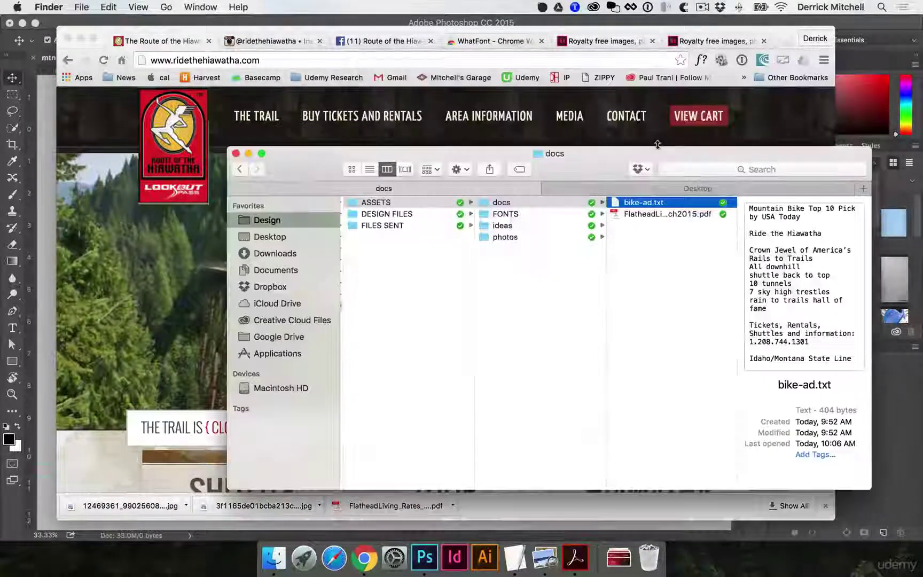
drag(607, 164, 663, 157)
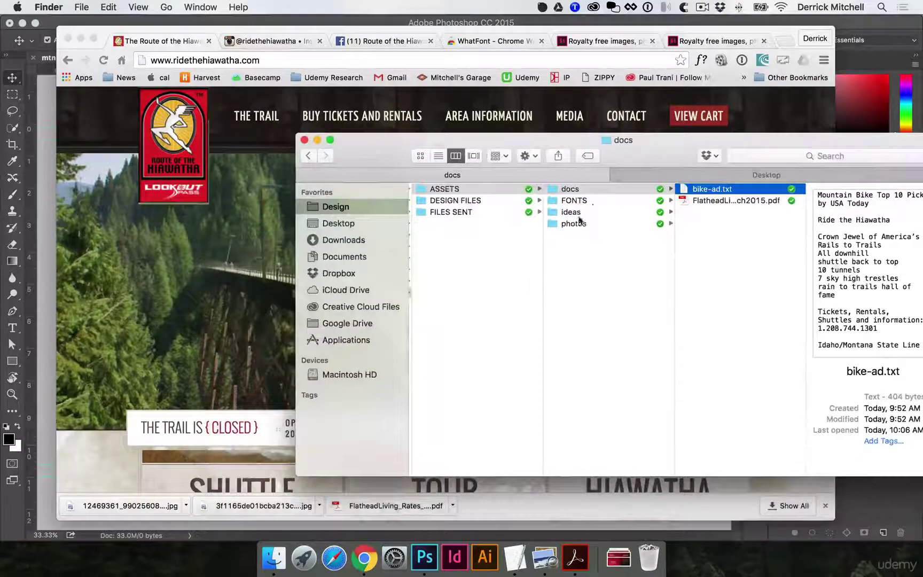
click(175, 134)
drag(174, 133, 423, 191)
click(587, 224)
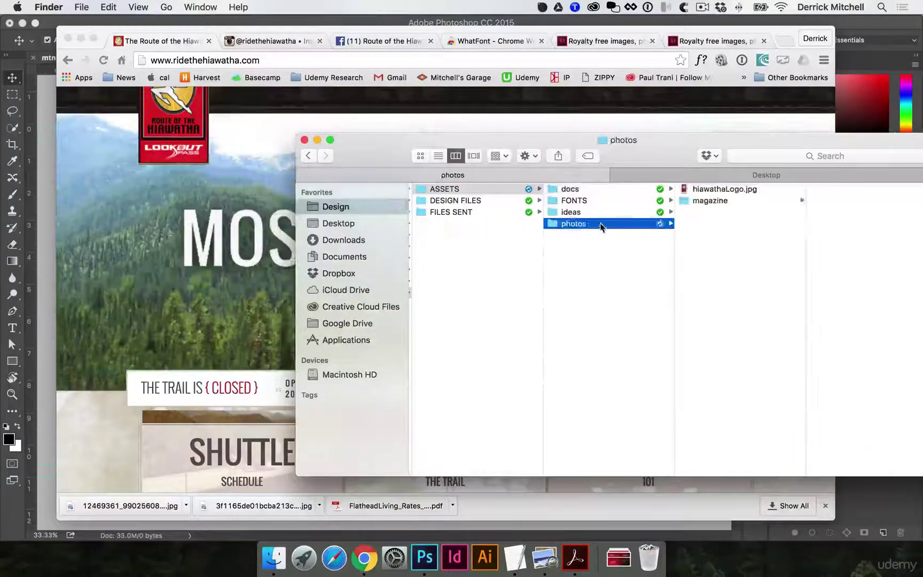
Check the saved hiawathaLogo.jpg in Quick Look, then return to the Hiawatha homepage.
click(746, 189)
drag(654, 146, 588, 144)
key(space)
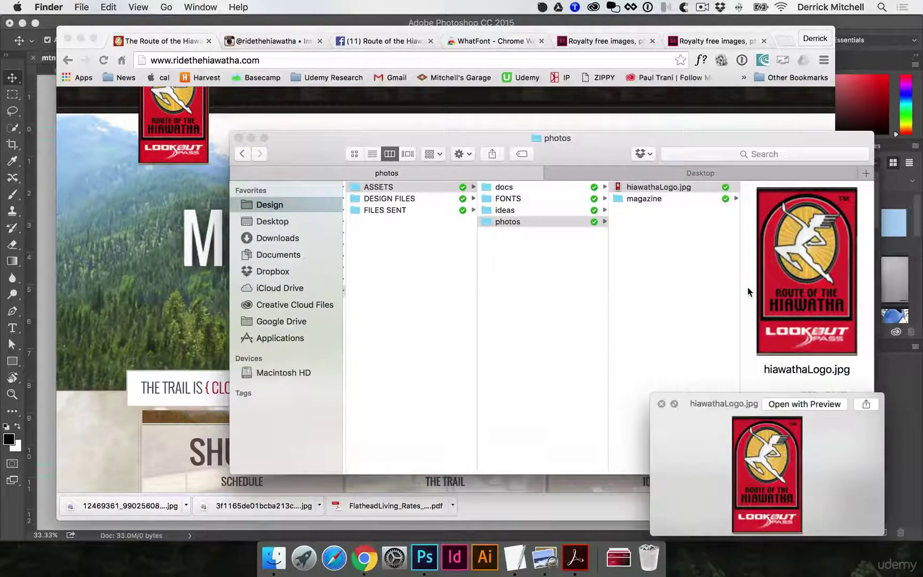
key(space)
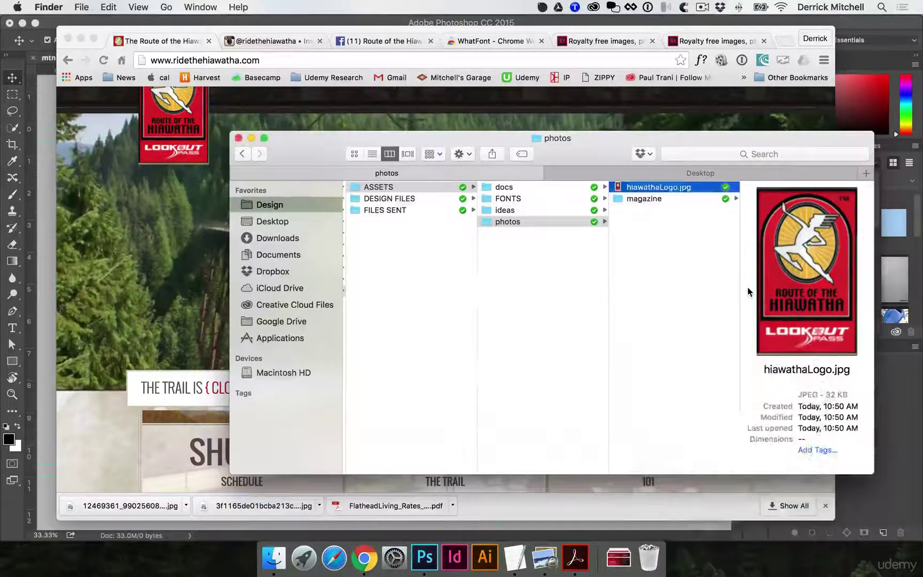
drag(585, 152, 633, 159)
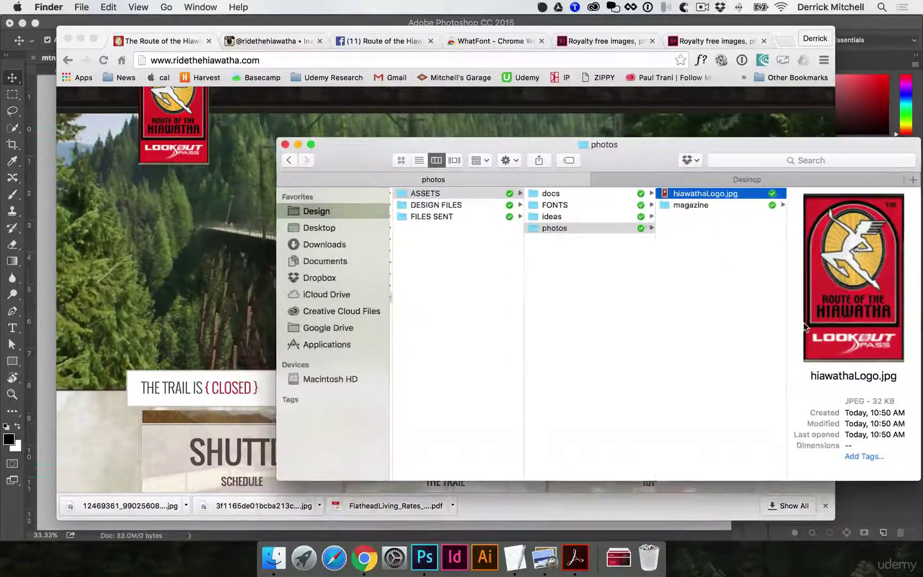
click(193, 248)
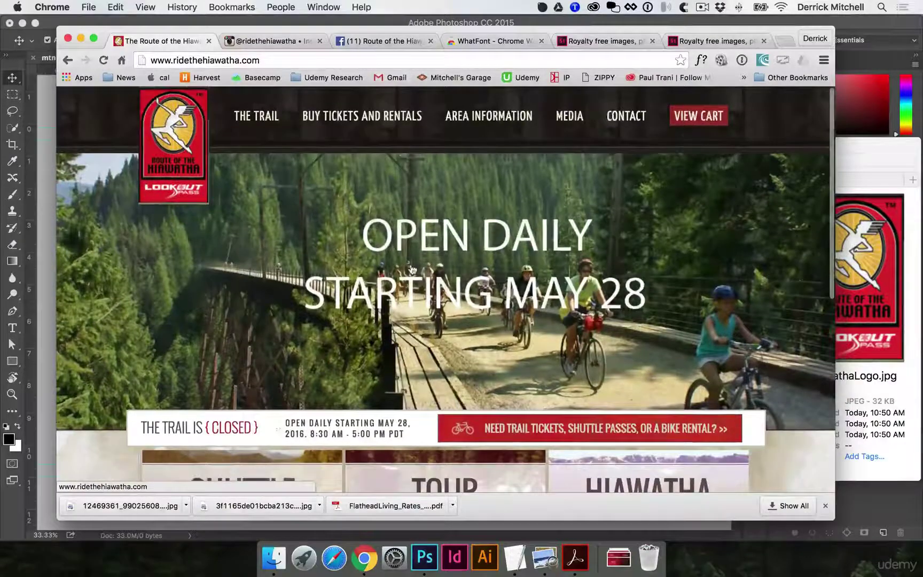
Go to the Hiawatha site's Media page, then its Photo Gallery of trail pictures.
click(575, 118)
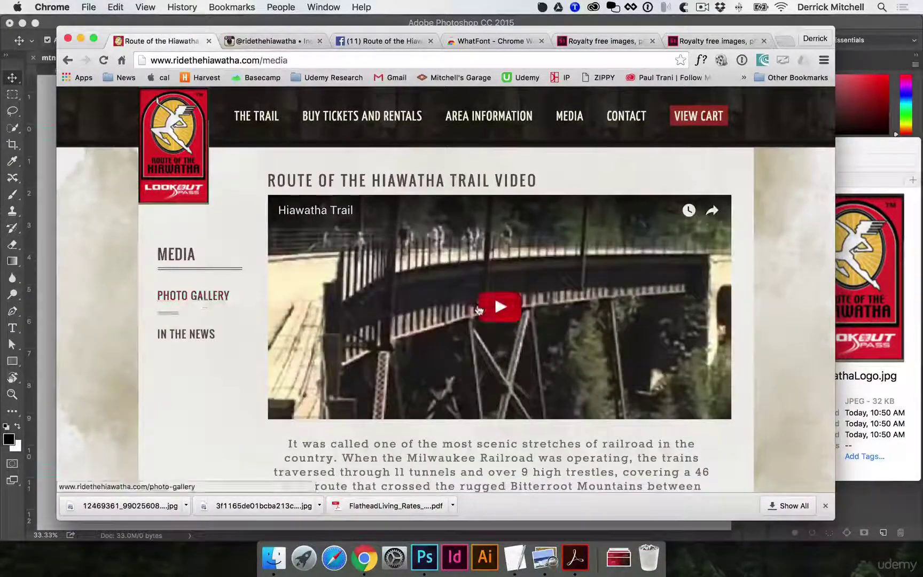
scroll(359, 324, down, 2)
scroll(374, 324, down, 1)
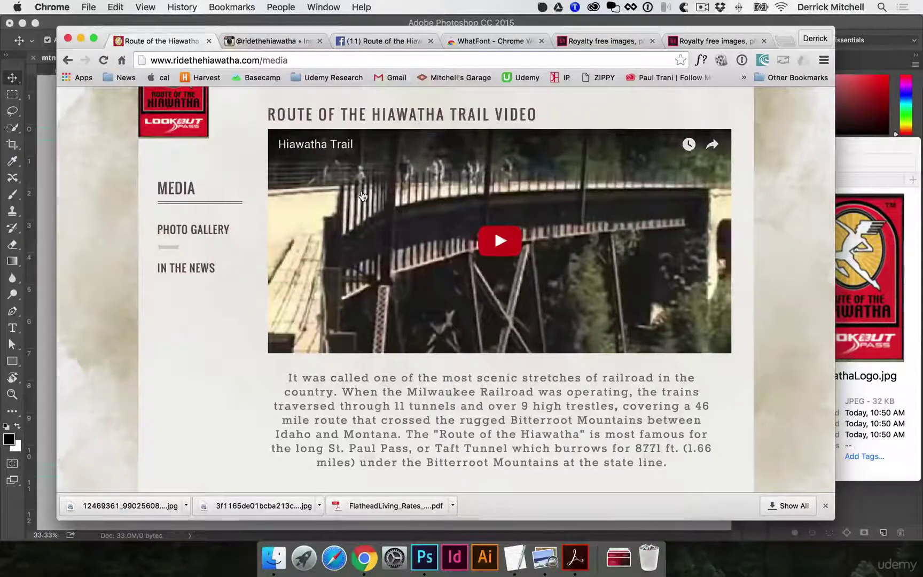
scroll(372, 166, up, 3)
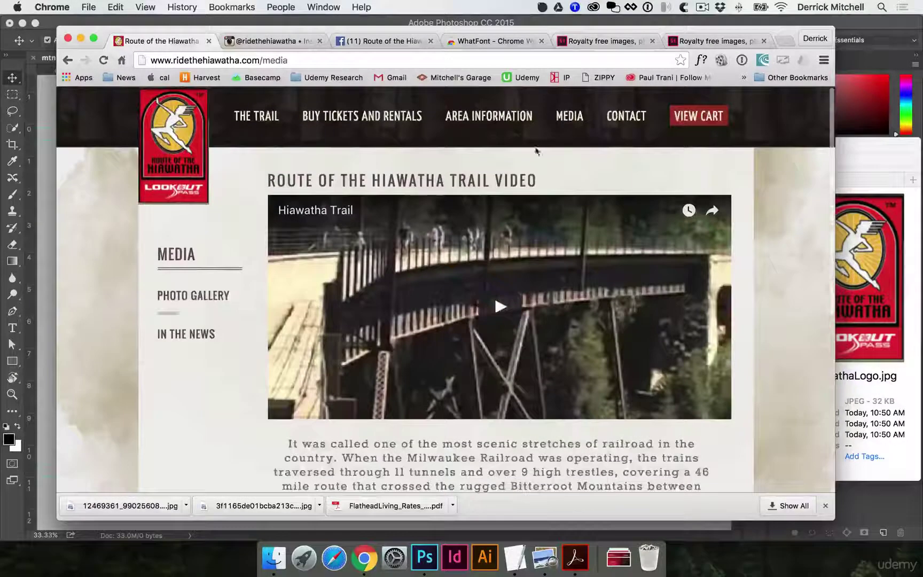
click(570, 120)
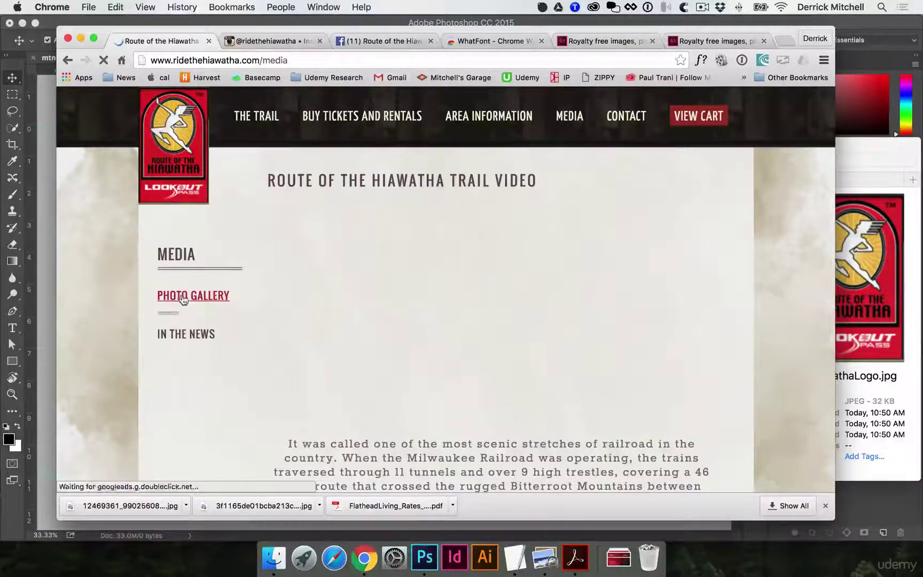
click(211, 303)
scroll(402, 324, down, 5)
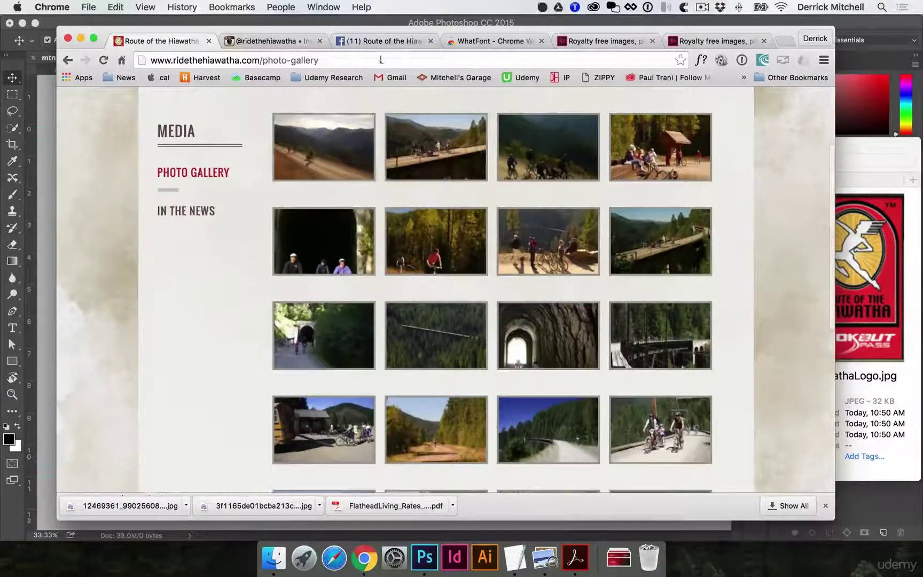
In the Adobe Stock mountain bike results, inspect the group cyclists and two-rider race photos.
click(587, 42)
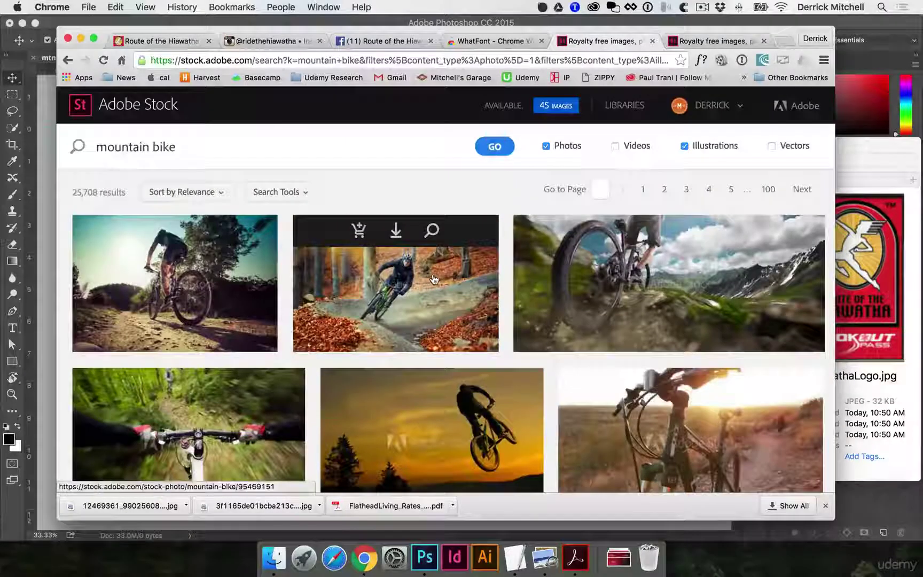
scroll(406, 251, down, 2)
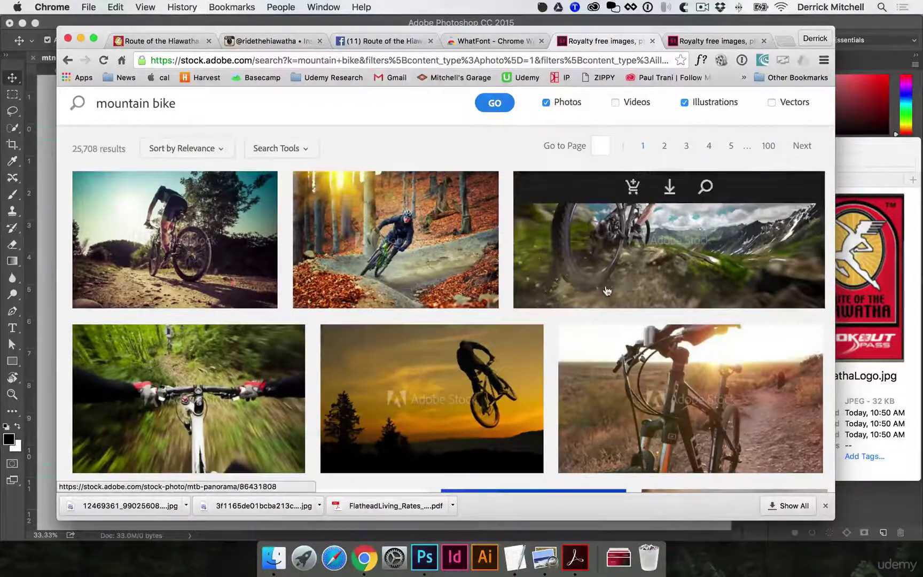
scroll(519, 389, down, 1)
scroll(194, 350, down, 3)
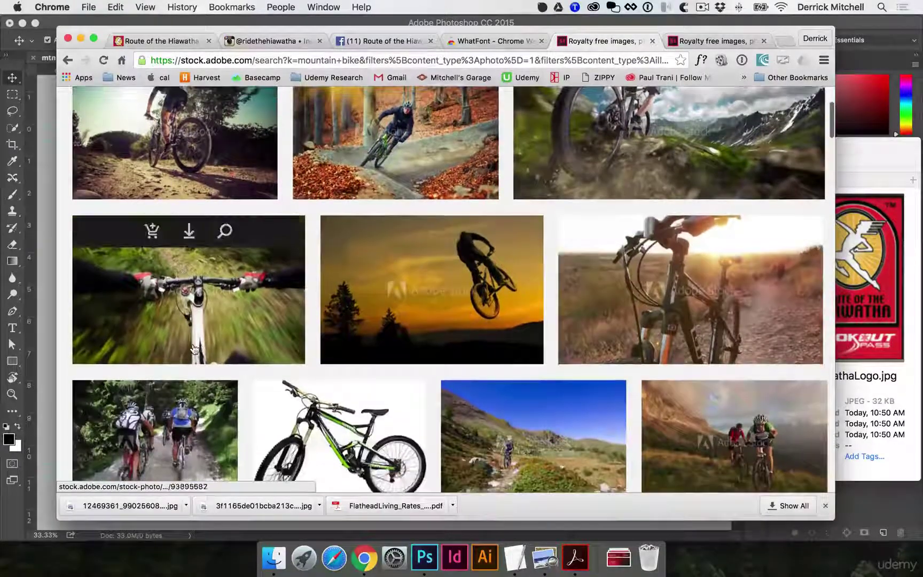
scroll(194, 350, down, 4)
scroll(198, 373, down, 1)
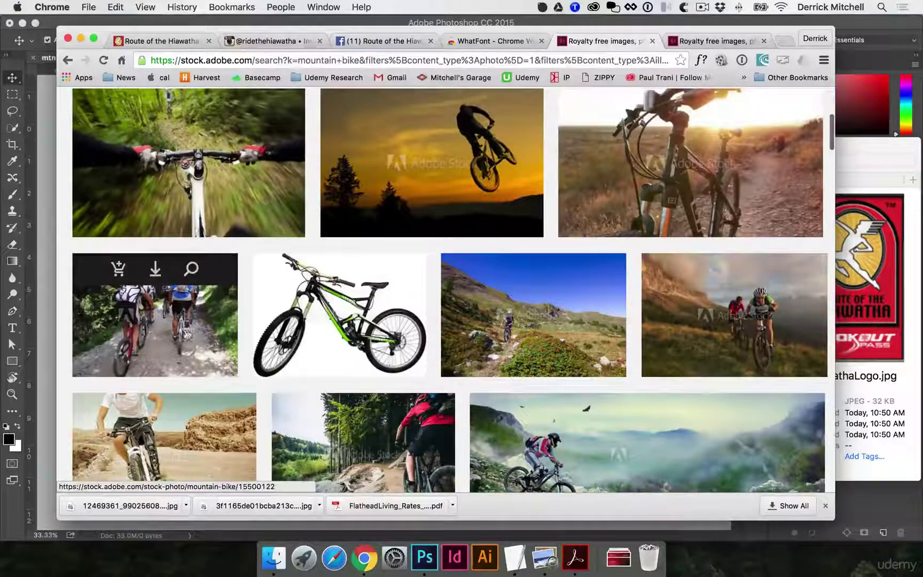
click(194, 328)
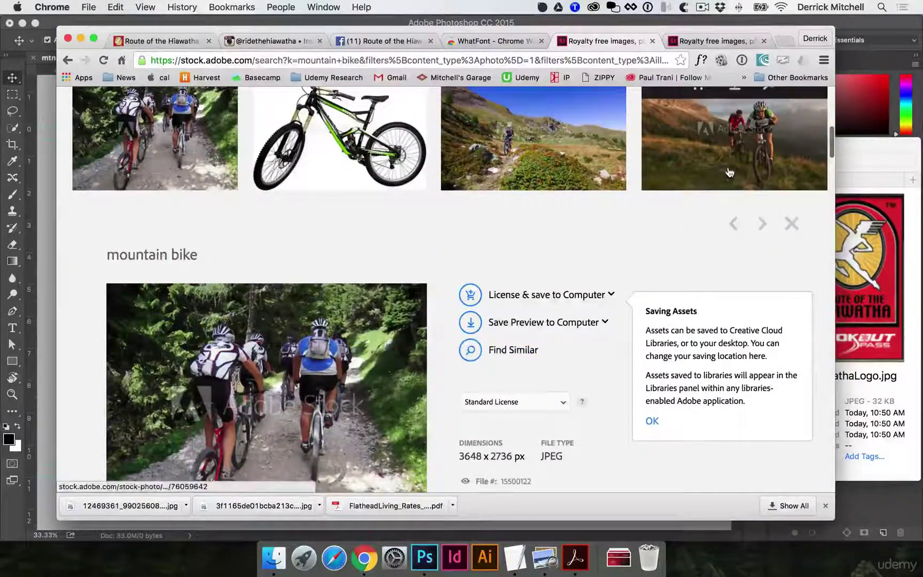
click(689, 171)
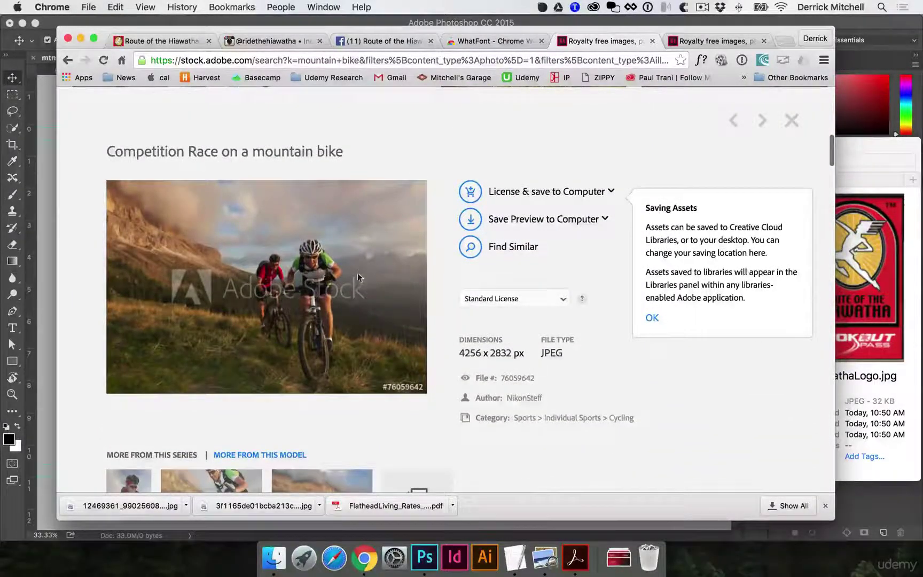
Scroll further down the mountain bike results to review more trail shots.
scroll(384, 284, down, 5)
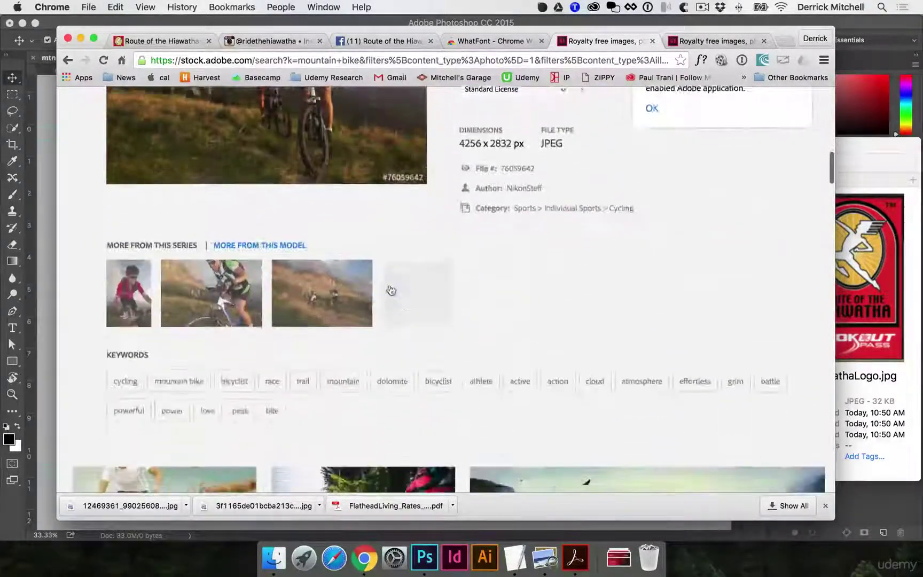
scroll(391, 290, down, 8)
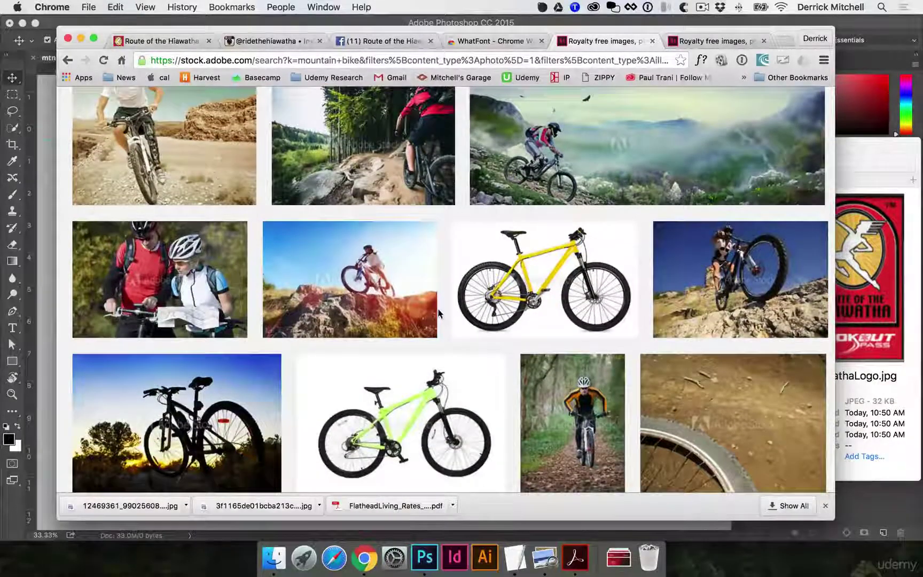
scroll(442, 307, down, 3)
scroll(440, 315, down, 7)
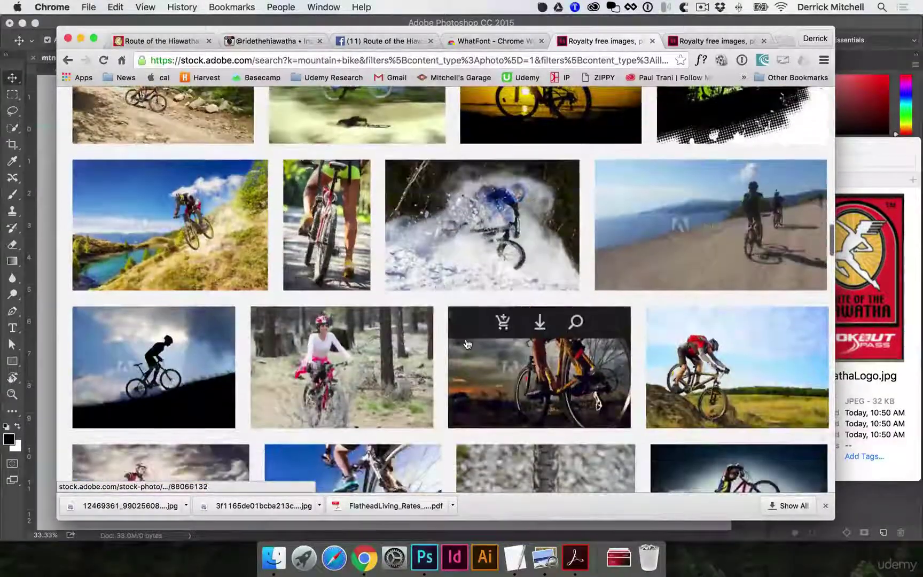
scroll(469, 348, down, 6)
scroll(469, 348, down, 3)
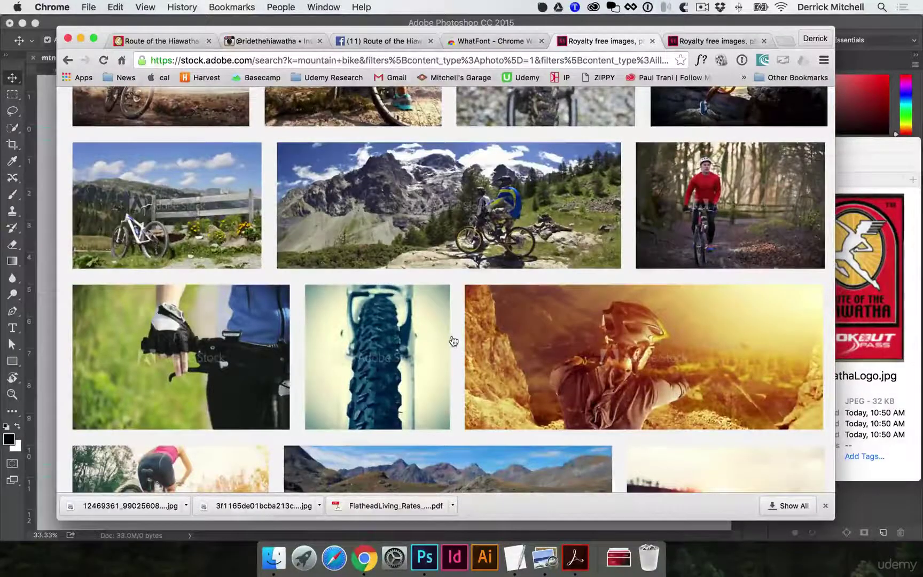
scroll(453, 341, down, 3)
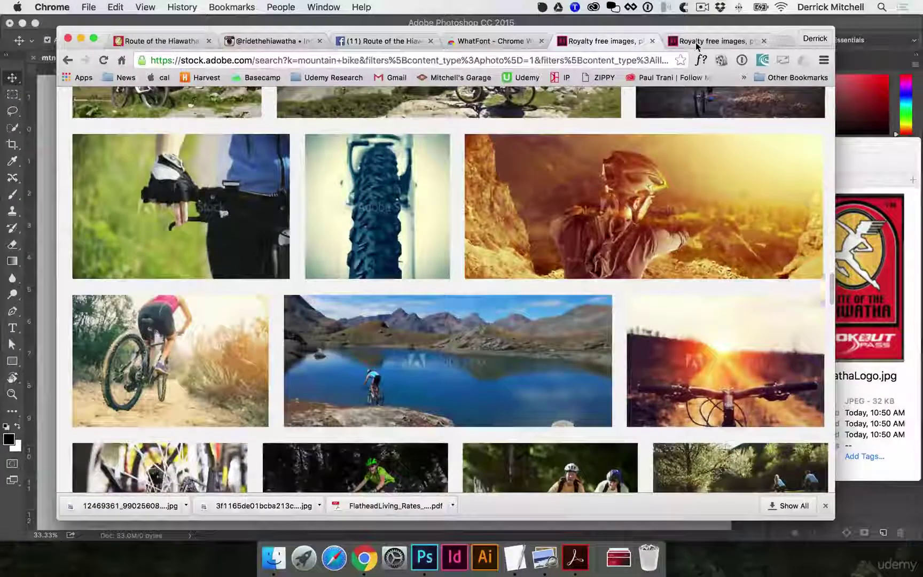
Open the details of the Family On Cycle Ride In Countryside photo.
click(695, 43)
scroll(668, 231, up, 1)
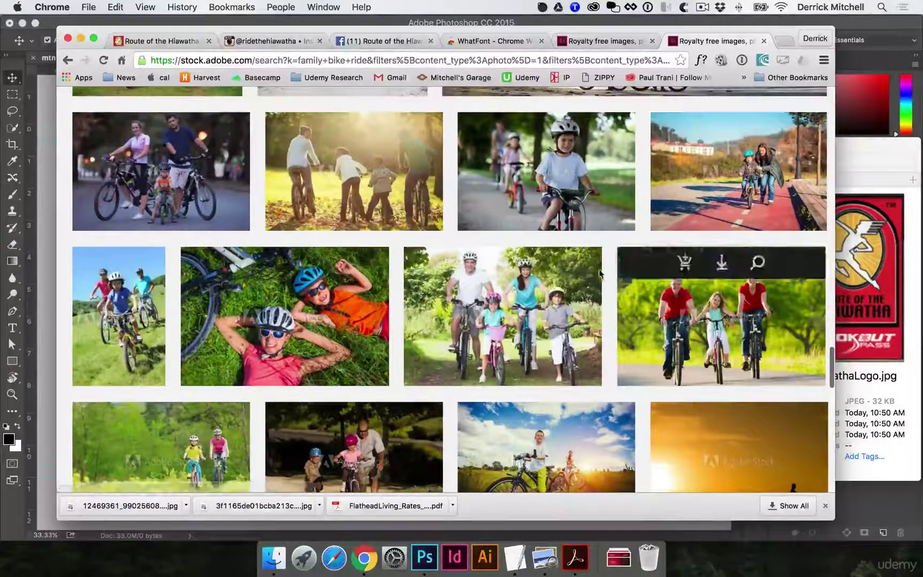
scroll(564, 314, down, 3)
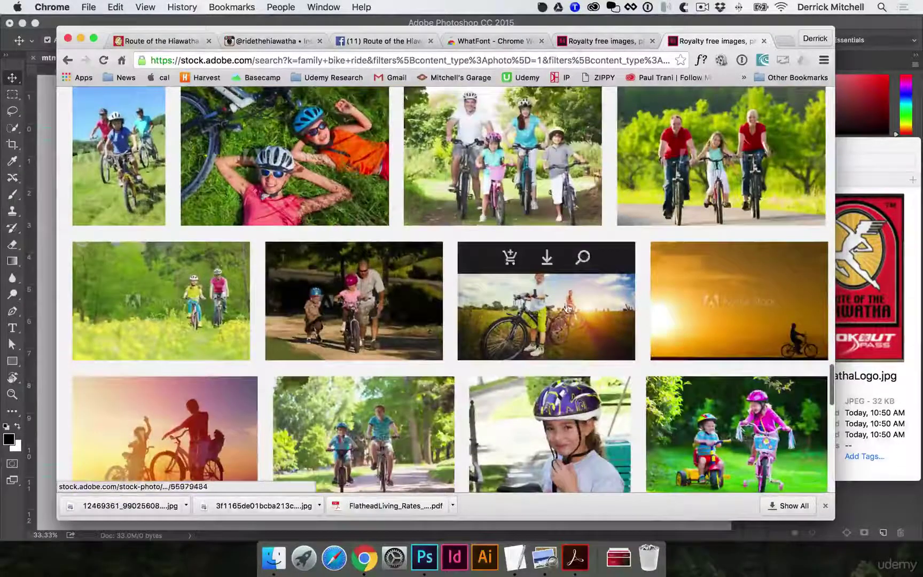
click(570, 273)
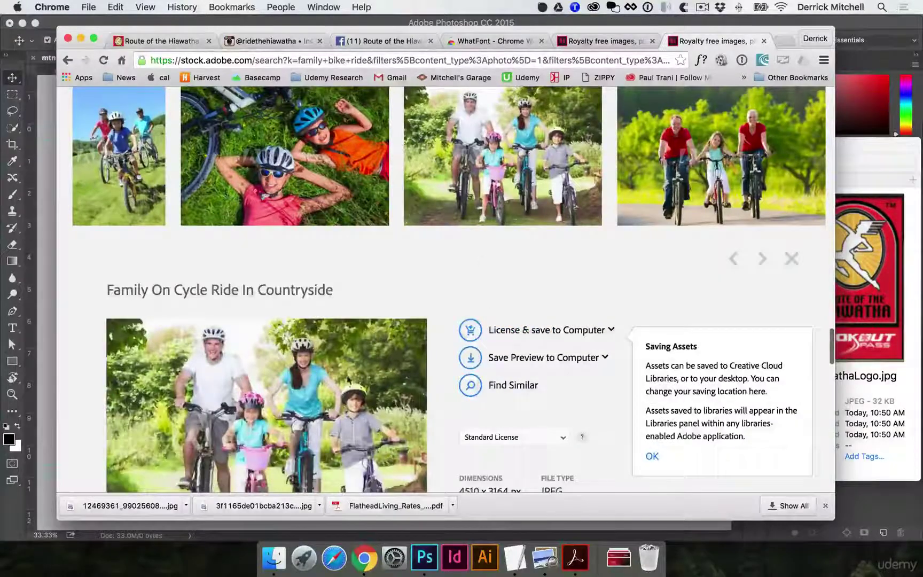
scroll(350, 378, down, 1)
scroll(246, 382, down, 2)
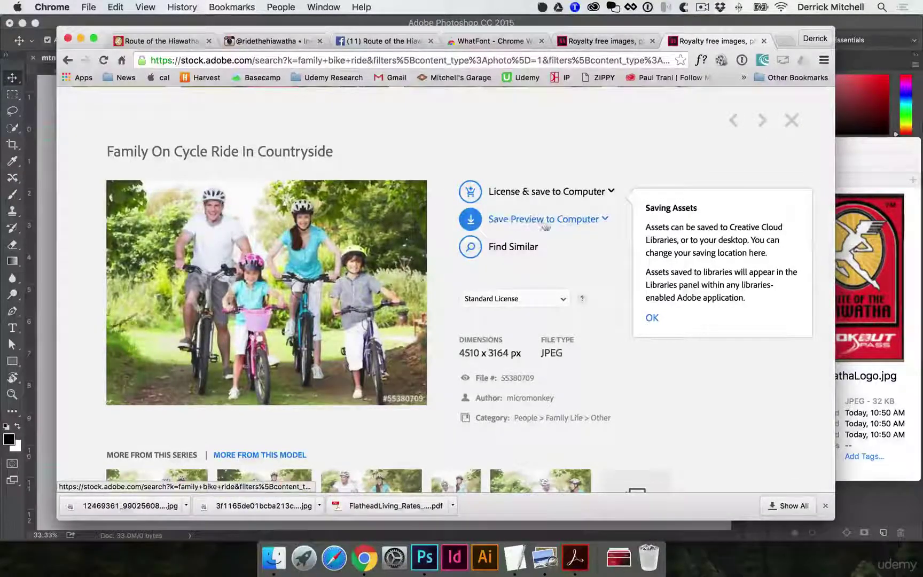
Save the photo's preview into a new library named 'Hiawatha'.
click(606, 220)
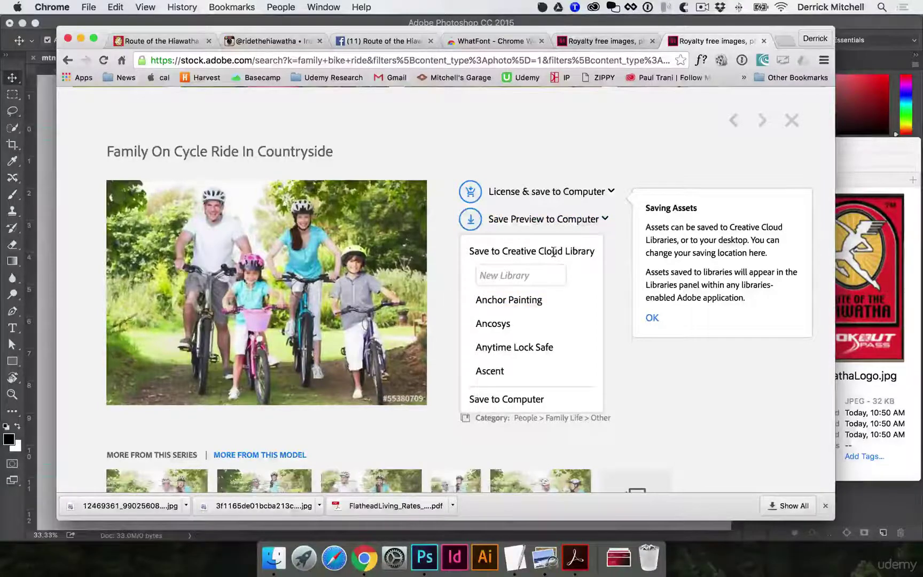
click(508, 277)
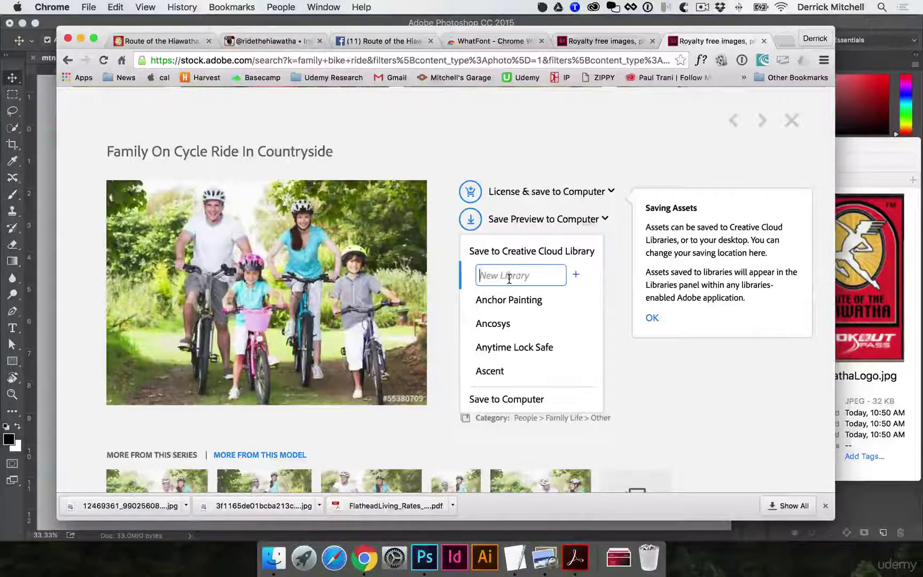
text(Hiaw)
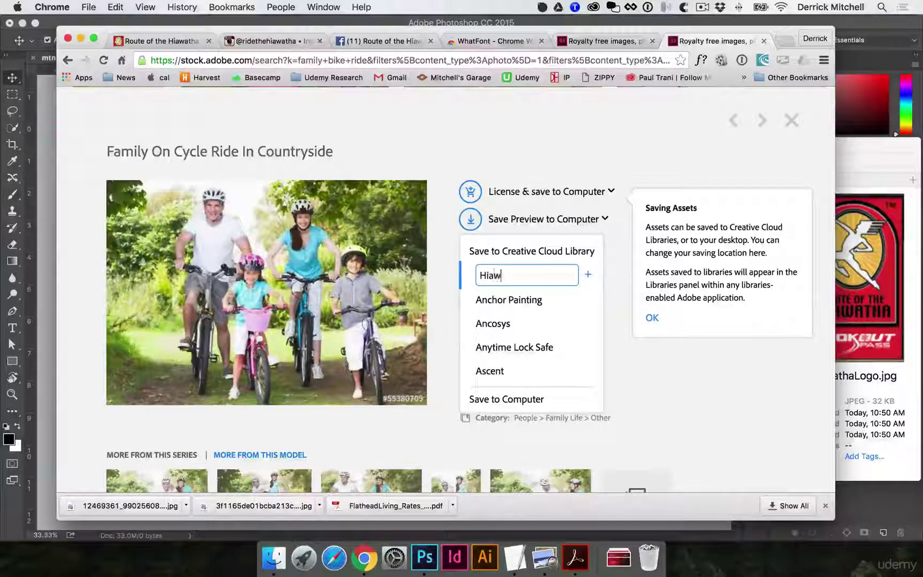
text(atha)
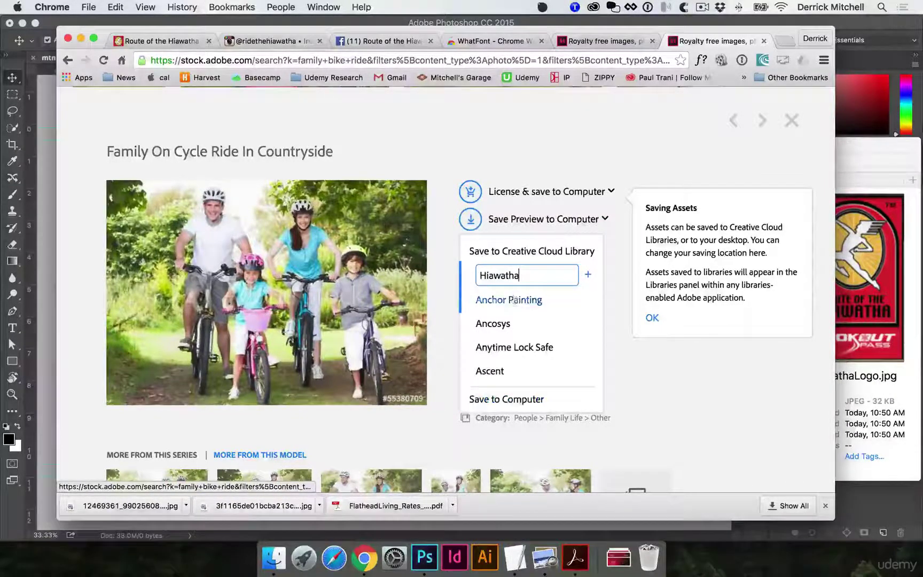
click(587, 275)
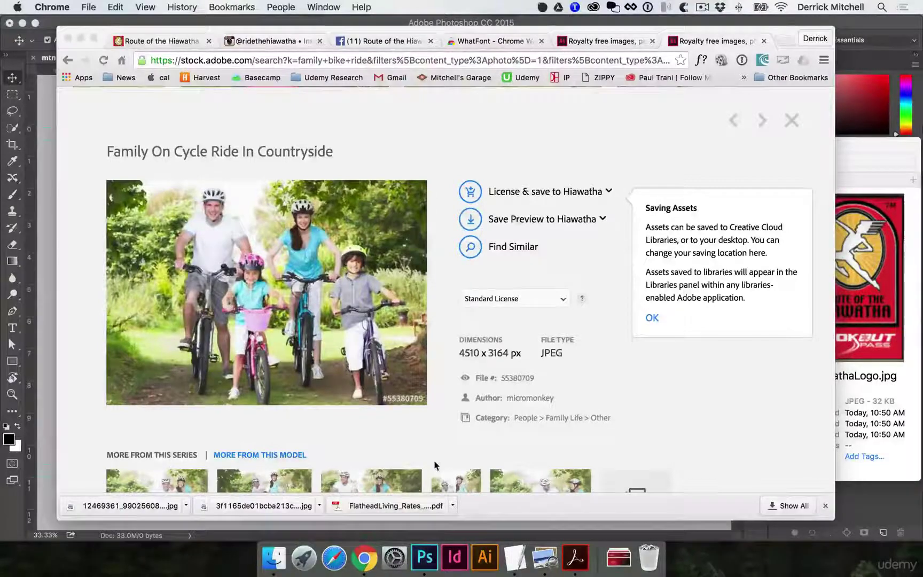
Reload Adobe Stock in the browser and close the extra Adobe Stock home page.
click(443, 125)
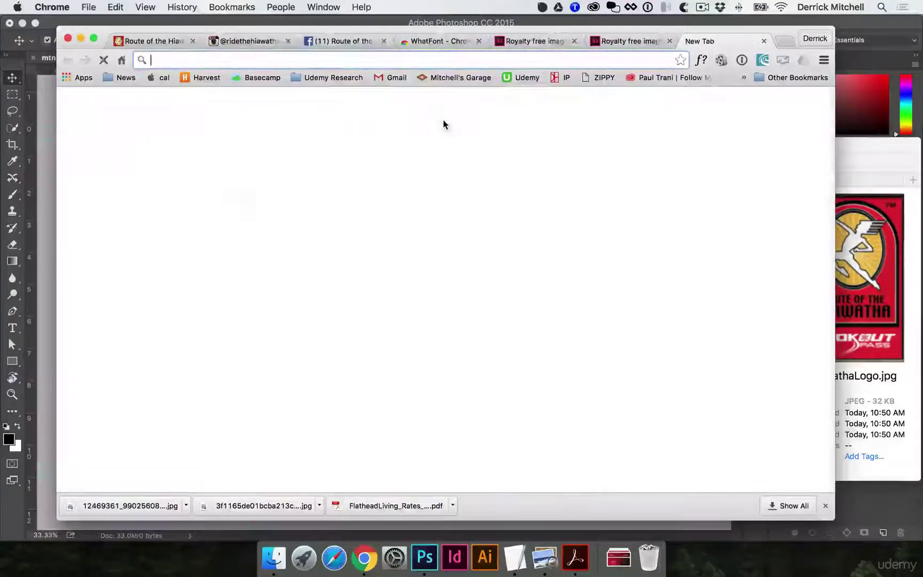
text(stock.adobe.com)
key(Return)
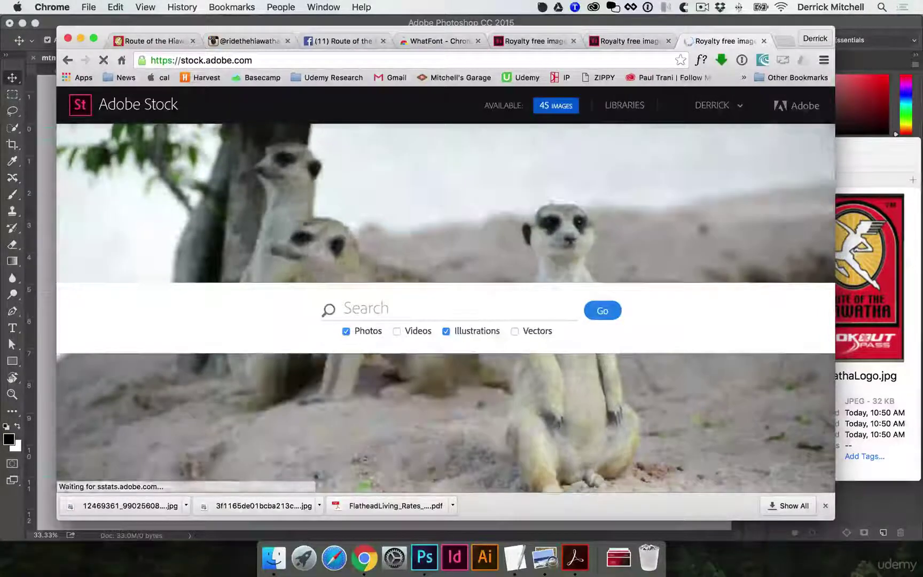
click(763, 41)
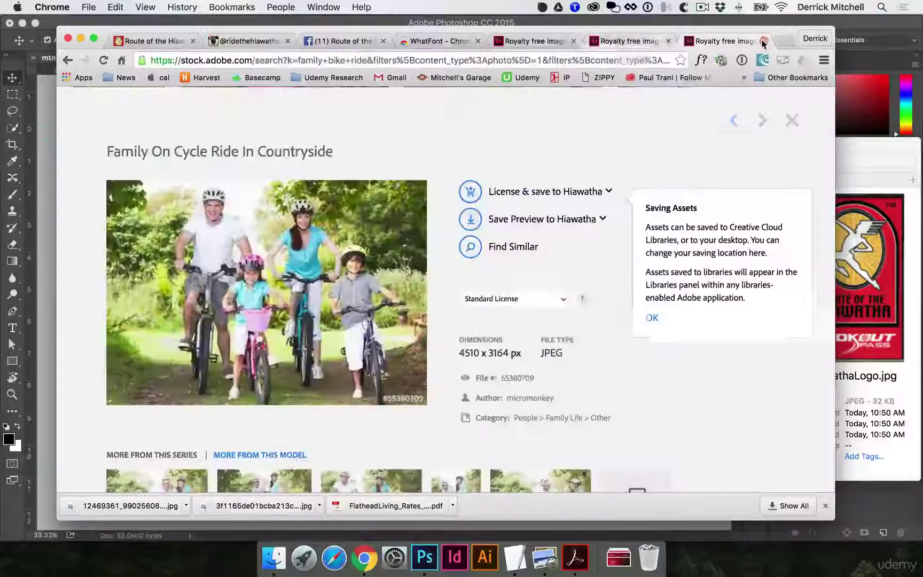
In Photoshop's Libraries panel, select Hiawatha and start an Adobe Stock search for mountain bike.
click(425, 557)
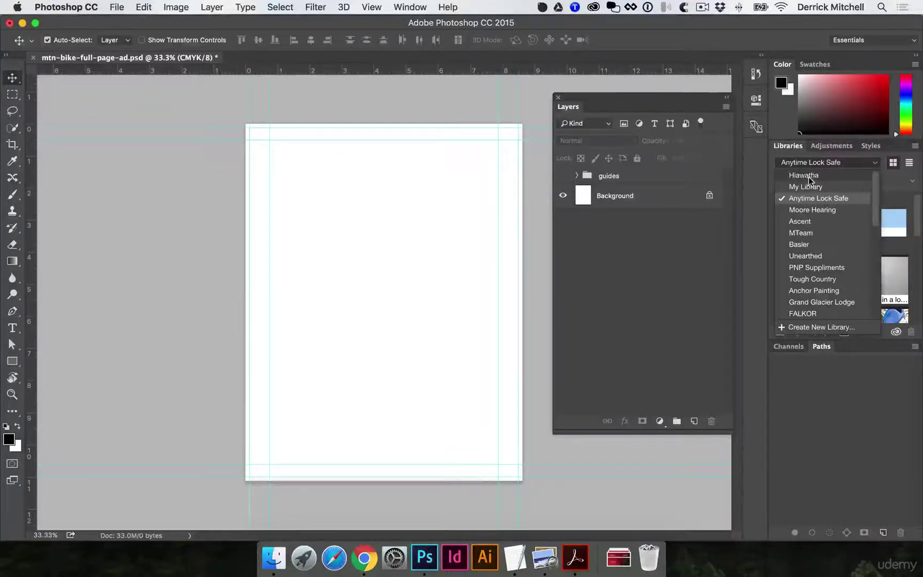
click(805, 175)
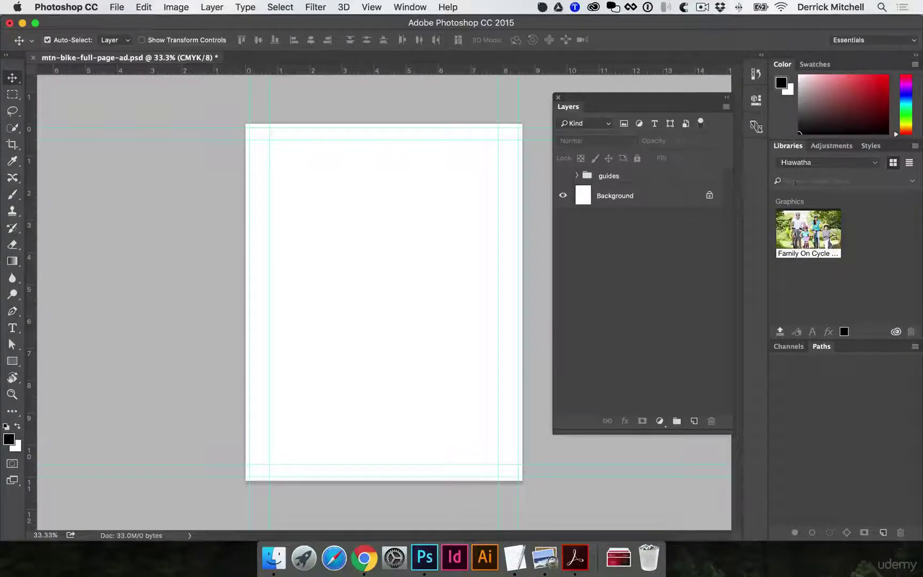
click(818, 179)
text(mountain bike)
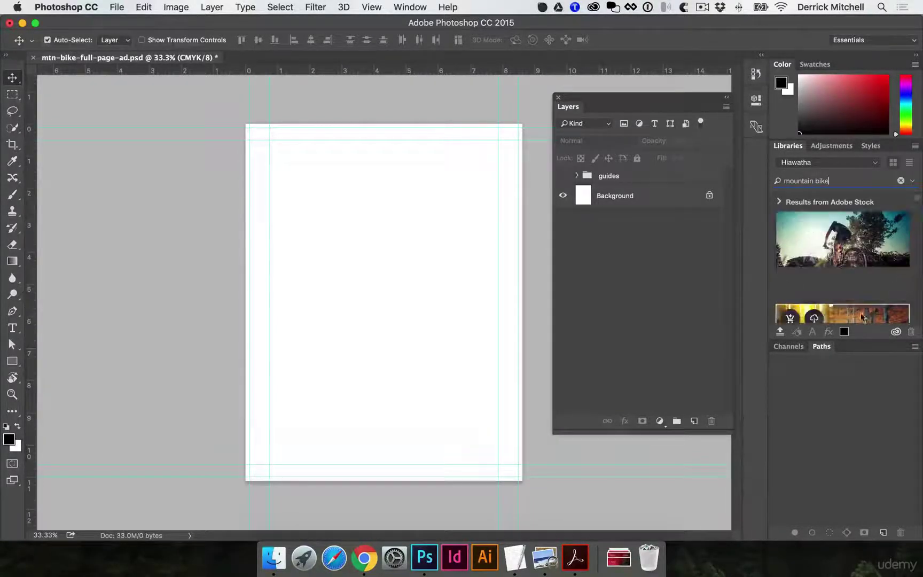
Save the cyclist-on-a-mountain-bike stock preview to the Hiawatha library.
scroll(878, 286, down, 5)
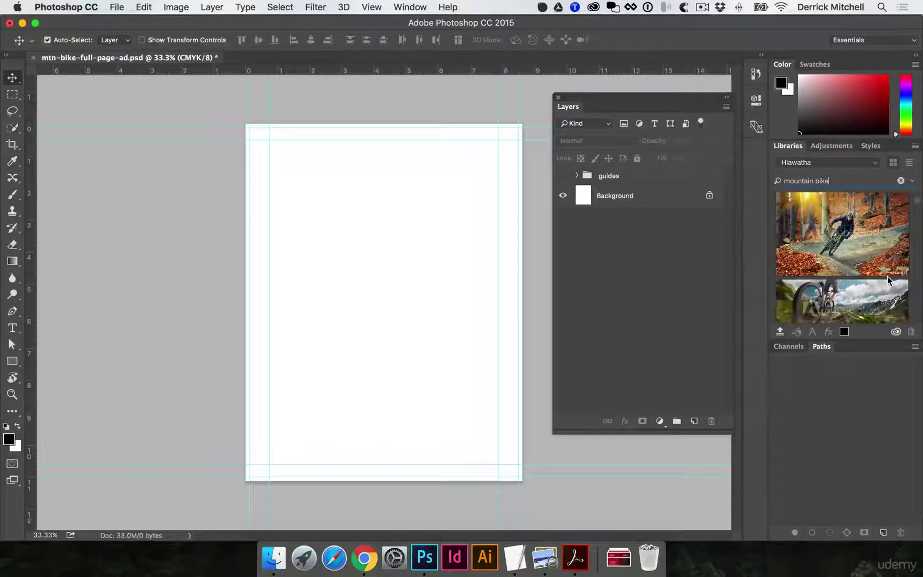
scroll(885, 276, down, 5)
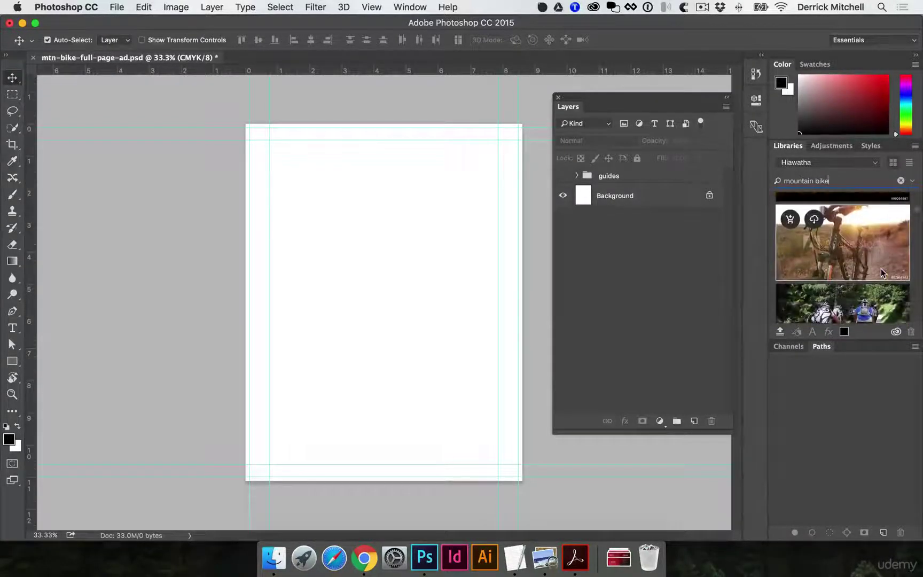
scroll(882, 276, down, 10)
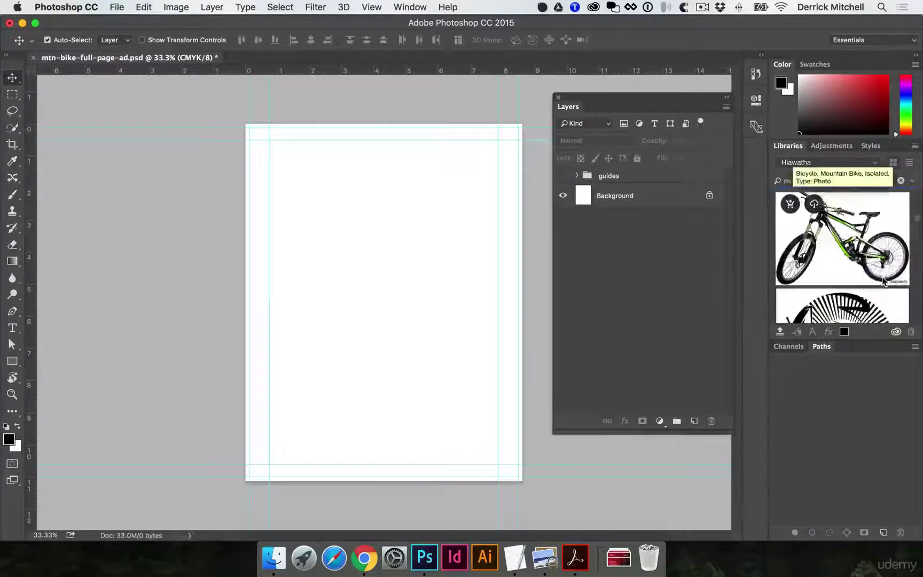
scroll(882, 278, down, 10)
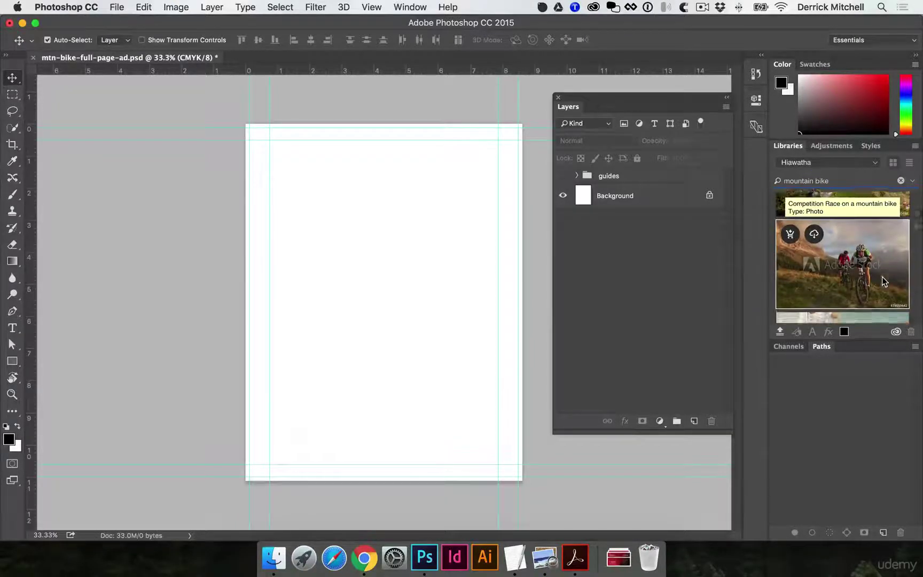
scroll(882, 278, down, 10)
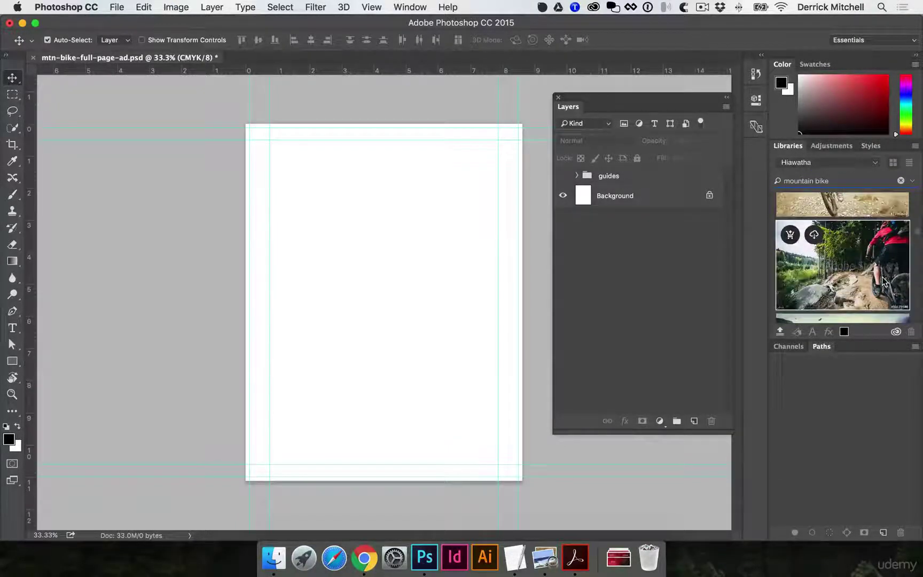
scroll(882, 278, down, 10)
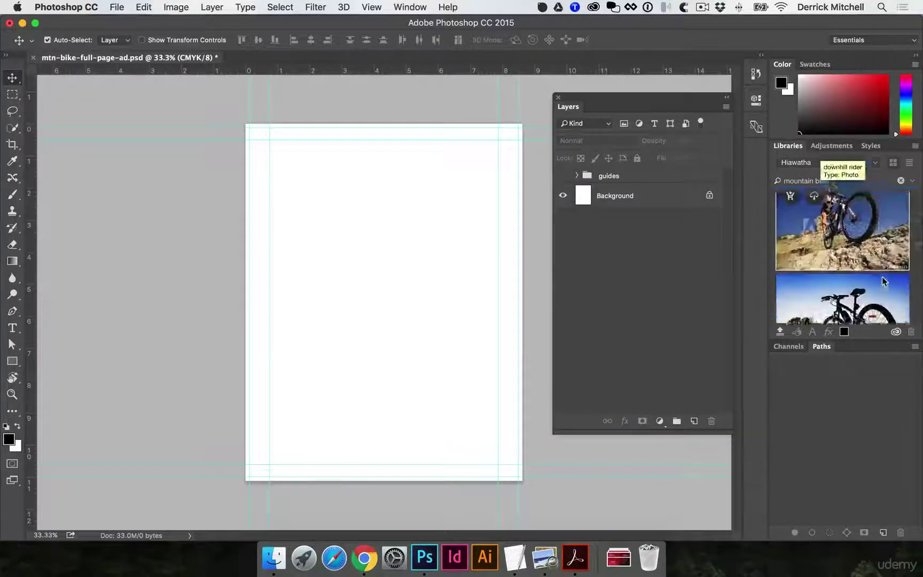
scroll(815, 258, down, 10)
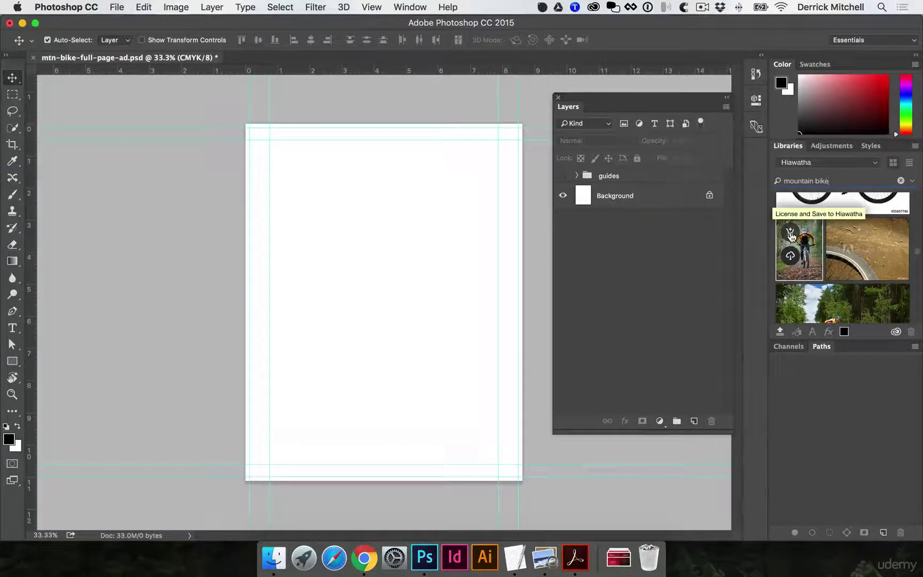
click(791, 258)
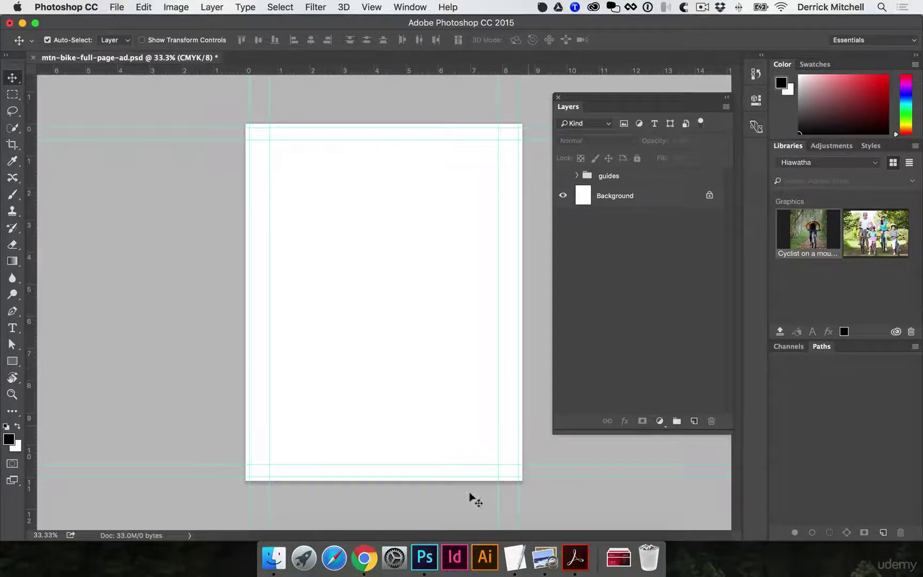
In Chrome's Route of the Hiawatha gallery, enlarge the high trestle photo.
click(365, 559)
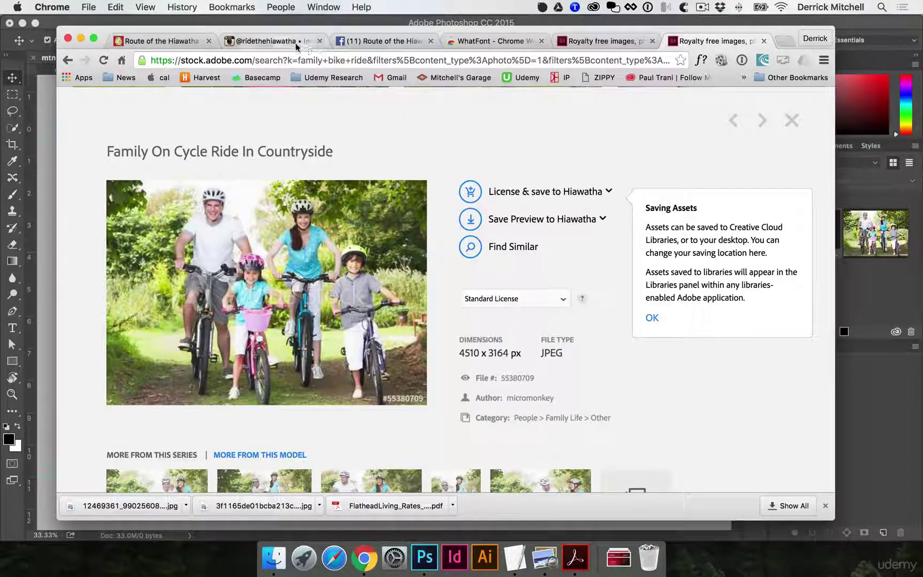
click(166, 41)
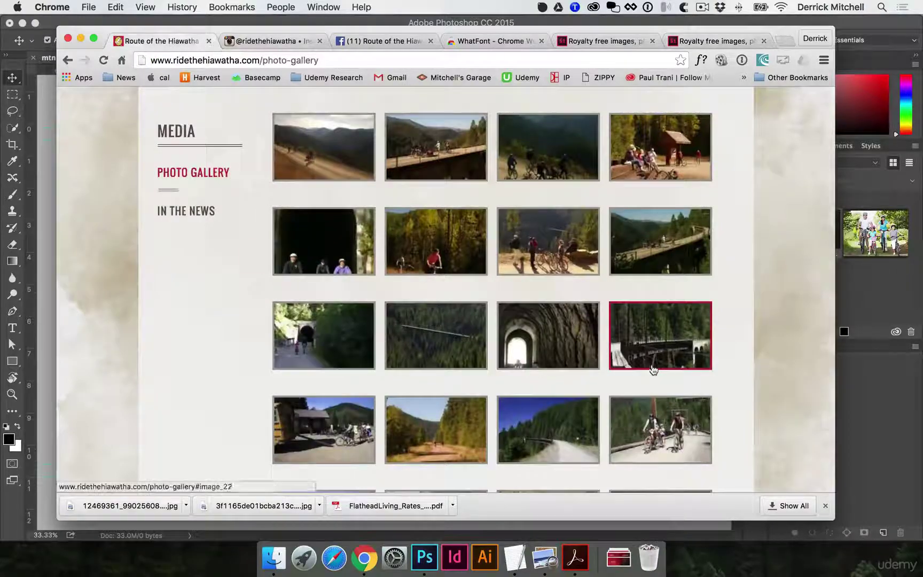
scroll(377, 196, up, 2)
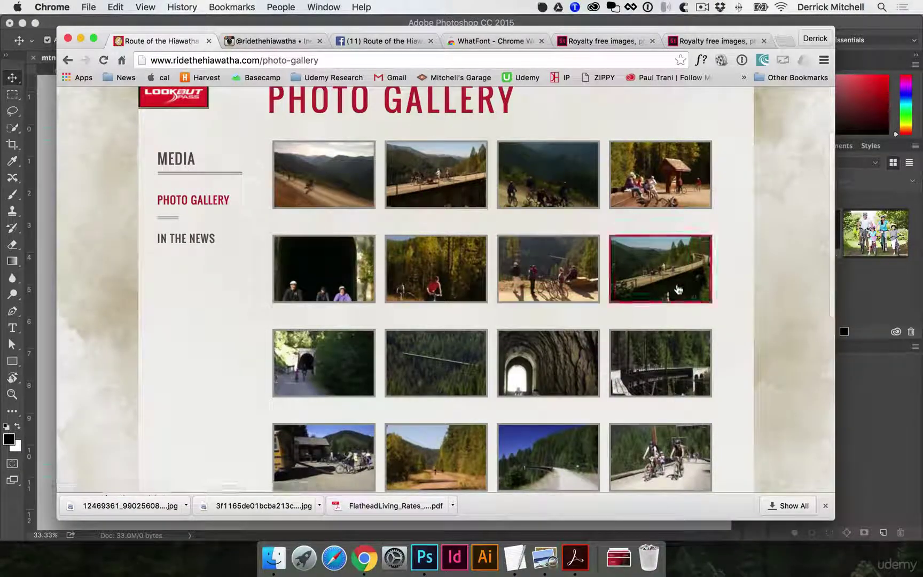
click(679, 277)
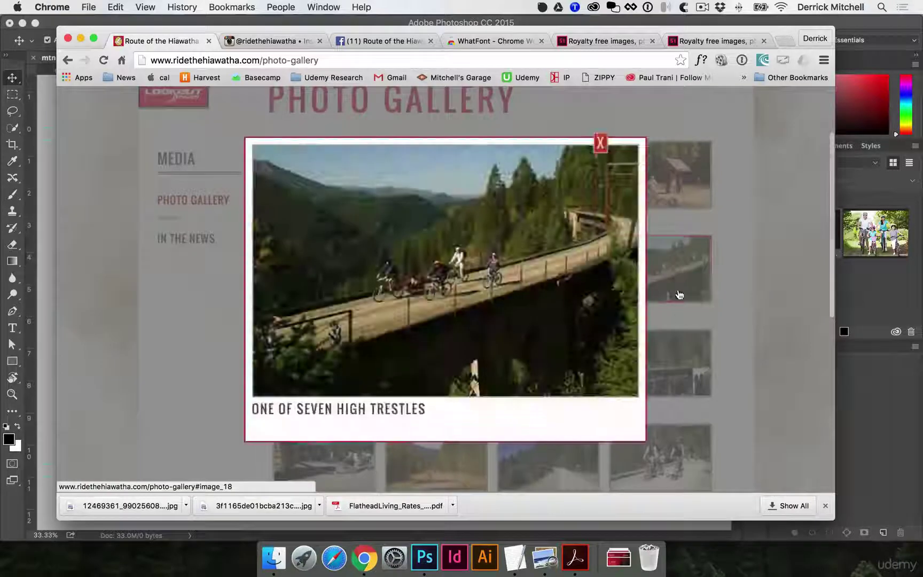
Save the trestle image into a new Desktop folder named 'photos'.
right_click(481, 185)
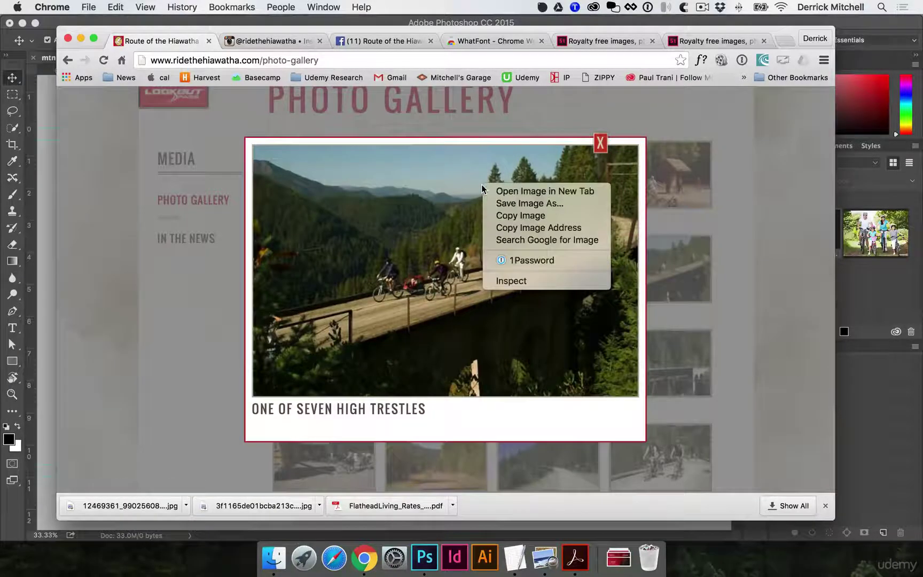
click(526, 204)
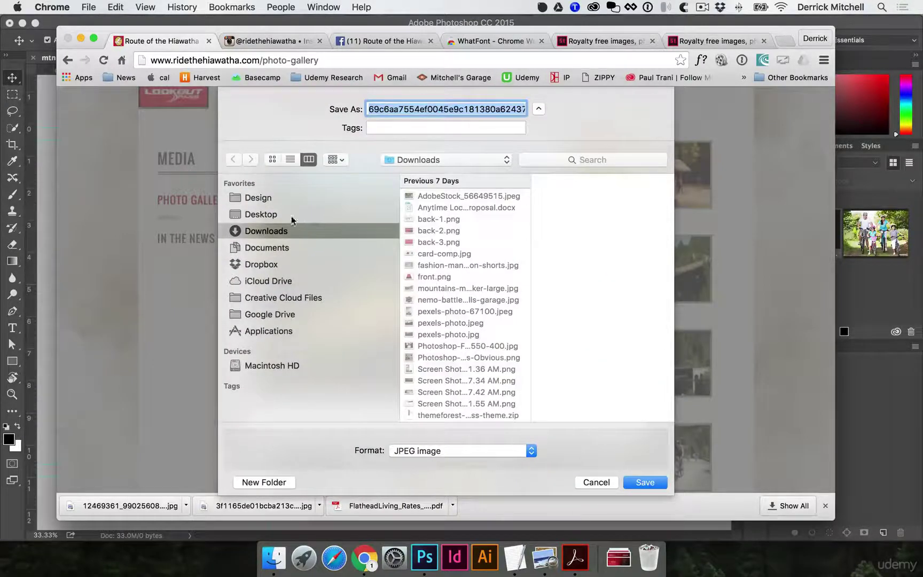
click(272, 217)
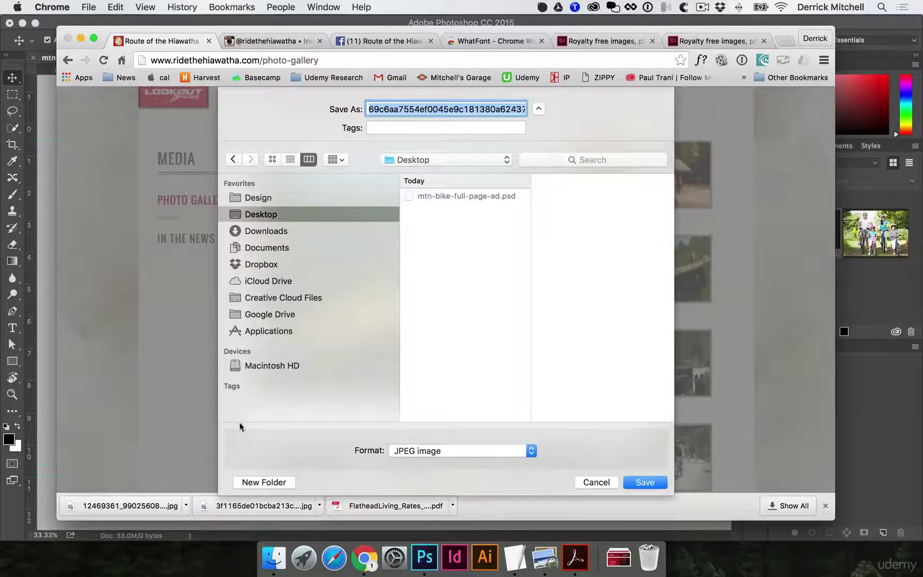
click(271, 483)
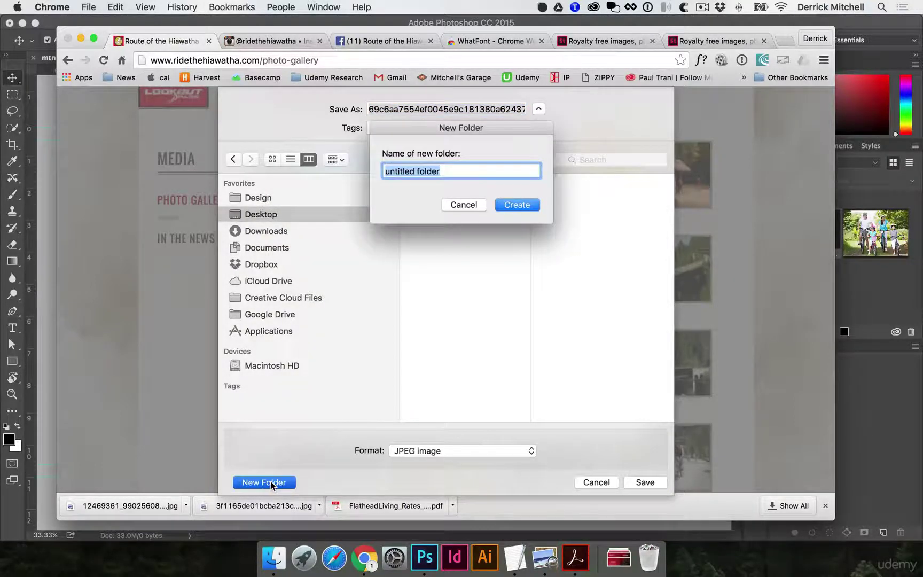
text(photos)
key(Return)
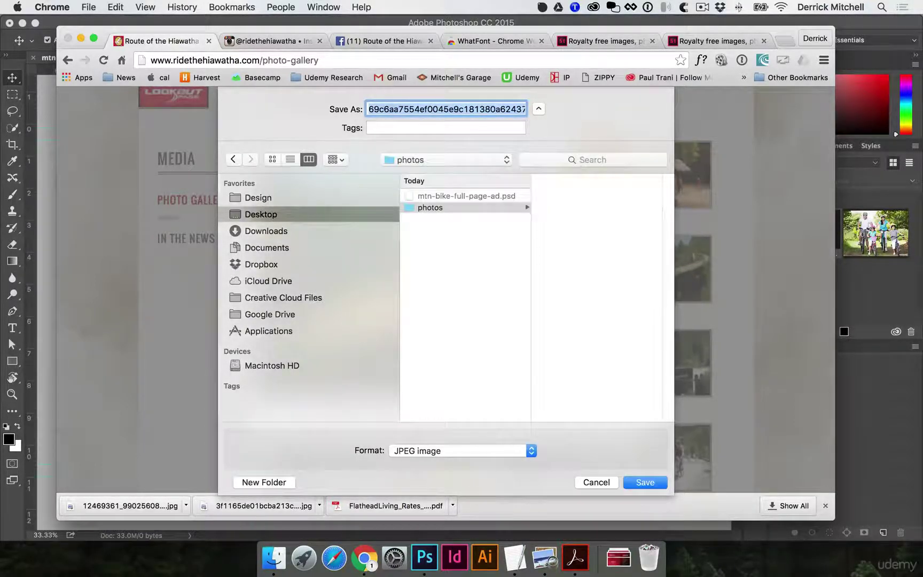
click(614, 345)
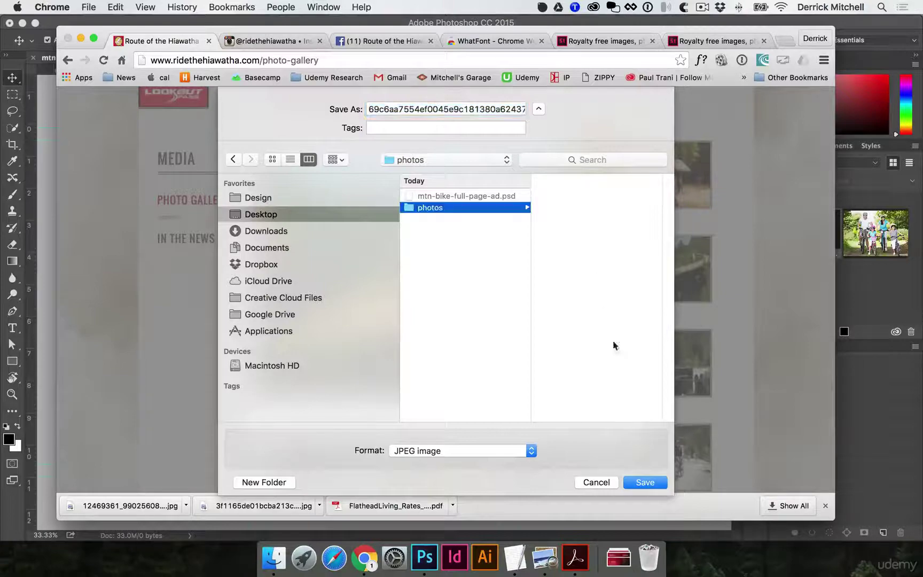
click(639, 484)
Save the Scenic Stretches gallery photo into the photos folder.
click(753, 295)
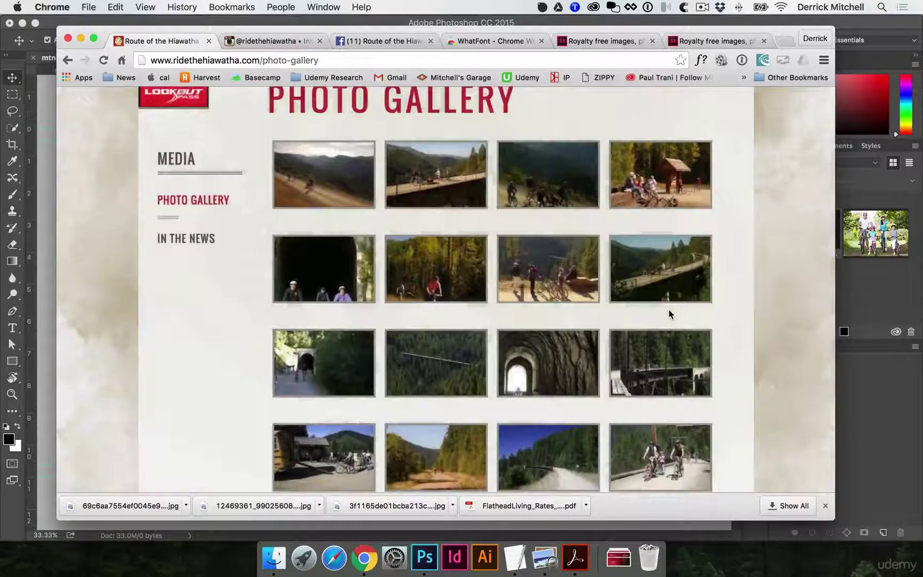
scroll(669, 309, down, 5)
click(568, 261)
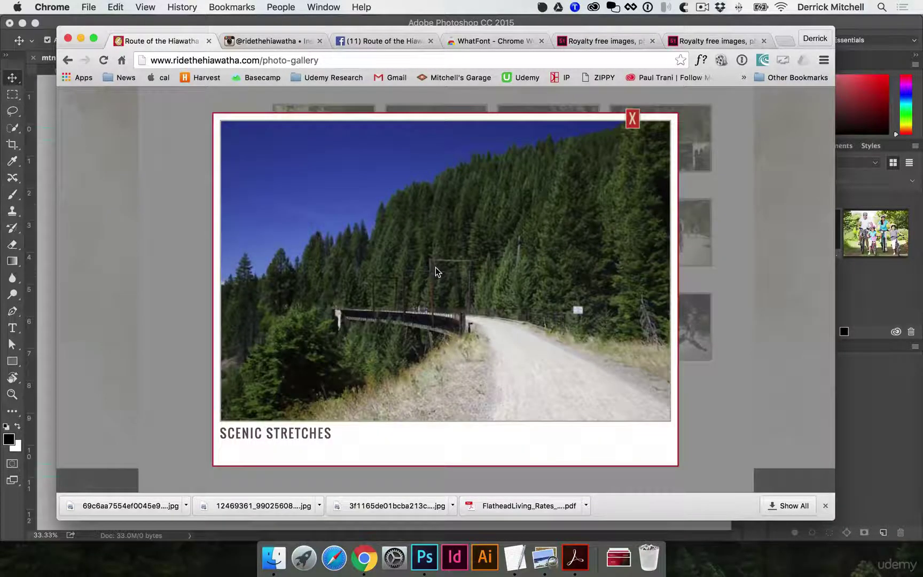
right_click(435, 271)
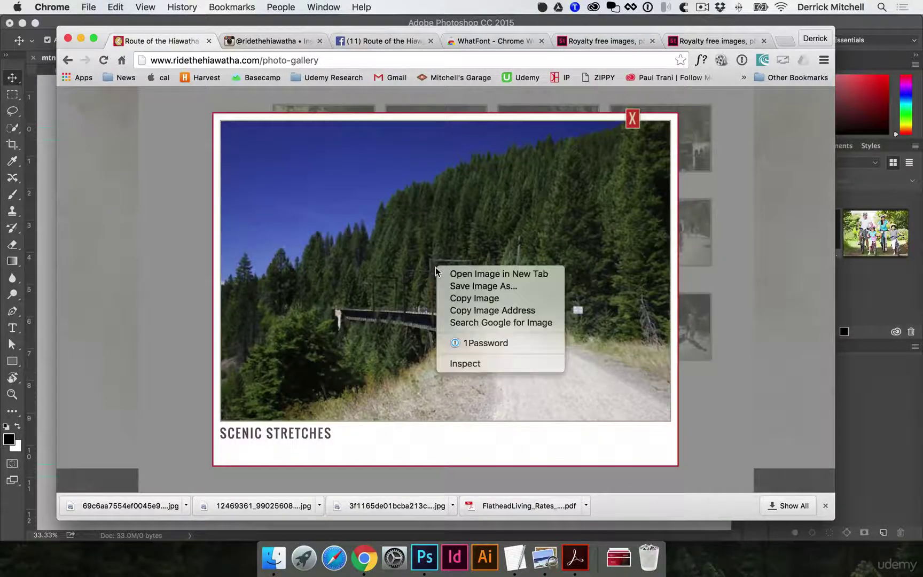
click(497, 288)
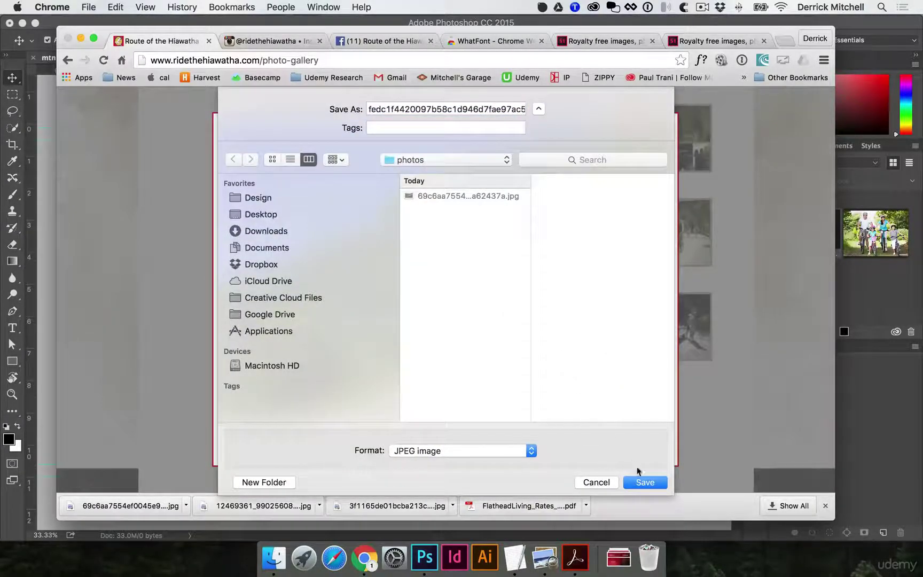
click(643, 481)
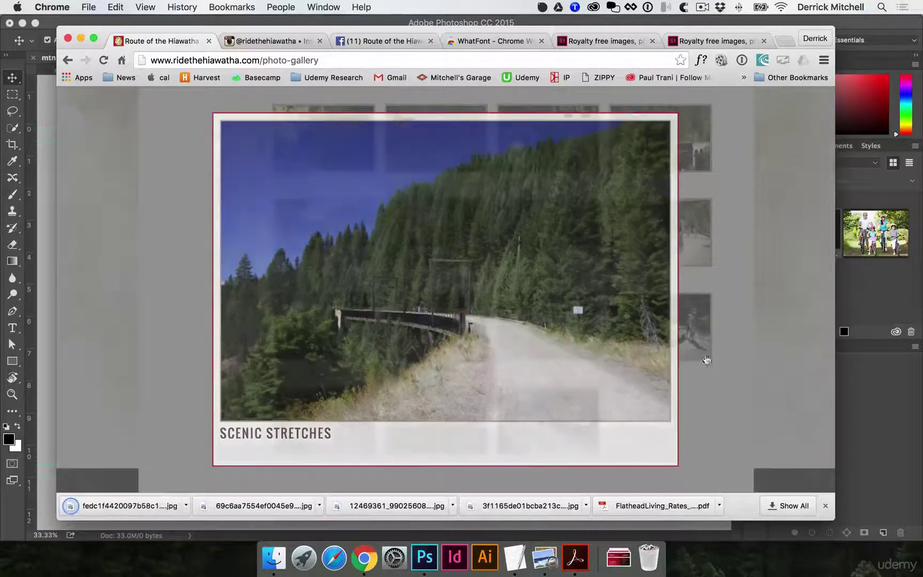
Save the West Side of Tunnel 22 photo into photos and close its enlarged view.
scroll(635, 365, up, 5)
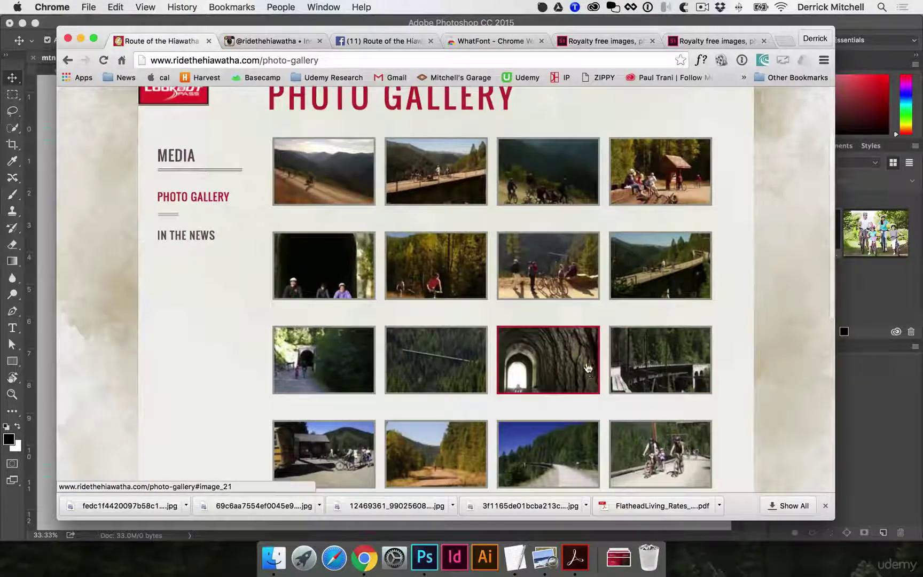
click(310, 274)
scroll(571, 388, down, 2)
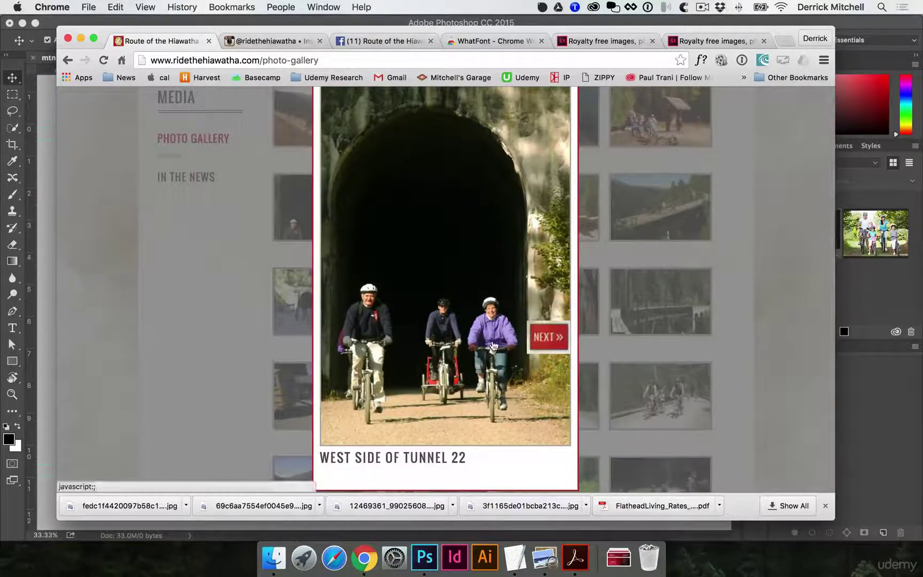
scroll(497, 345, up, 2)
scroll(497, 345, down, 1)
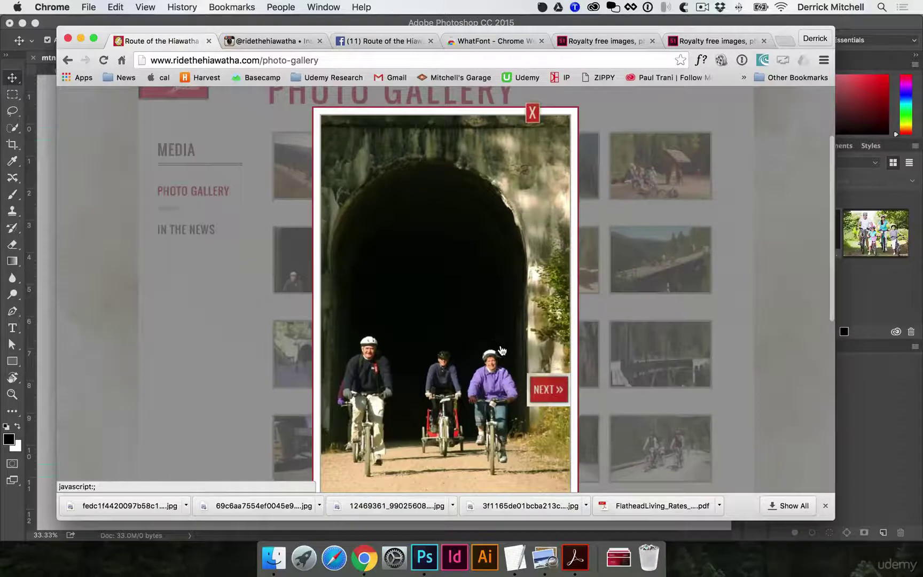
right_click(413, 302)
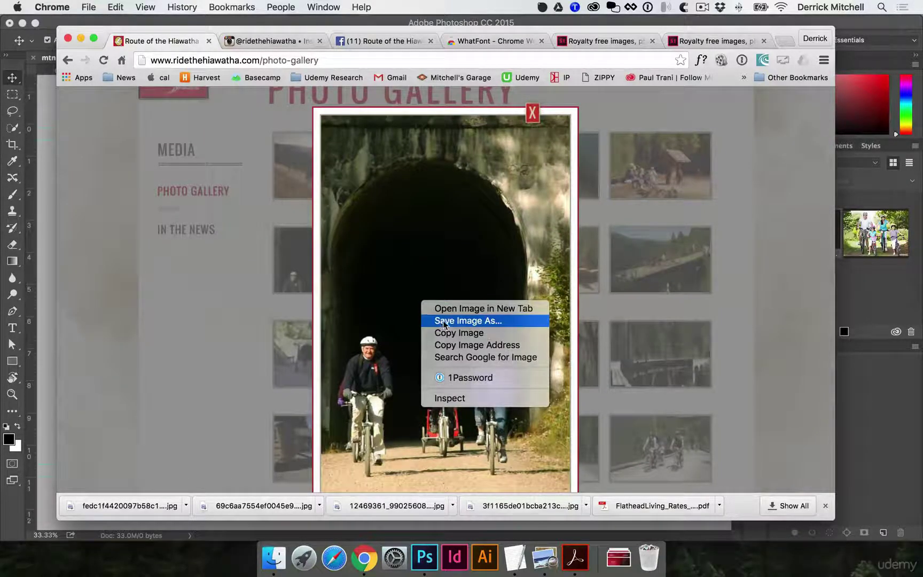
click(428, 320)
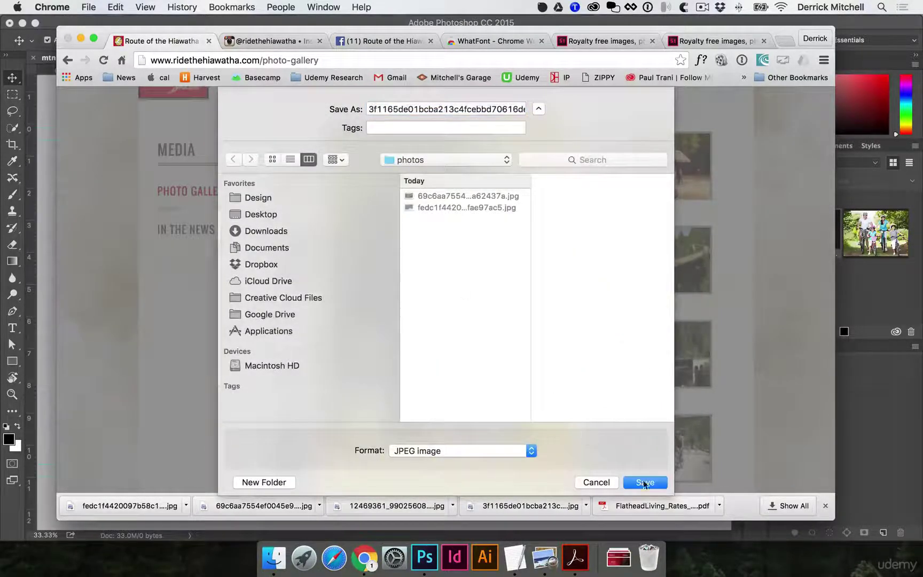
click(645, 482)
click(746, 336)
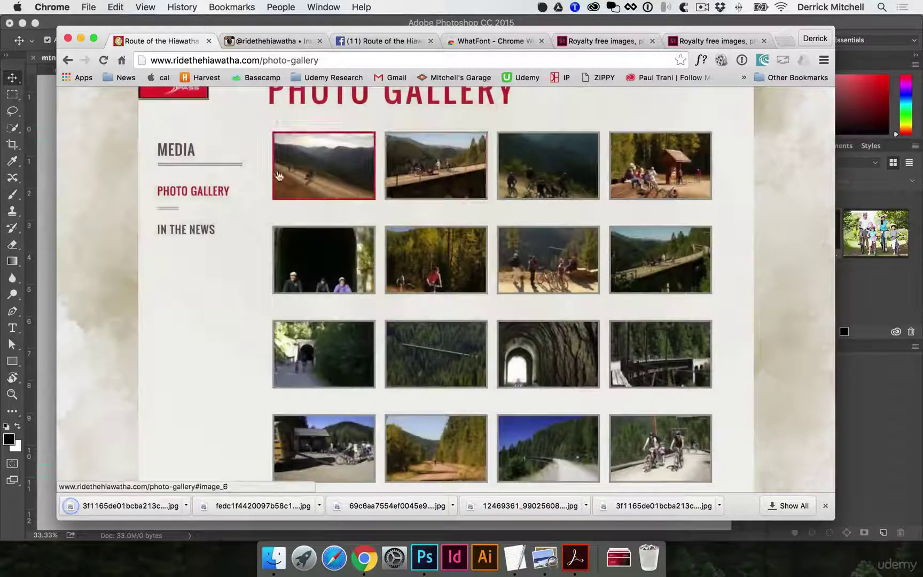
scroll(278, 176, up, 3)
scroll(660, 273, down, 3)
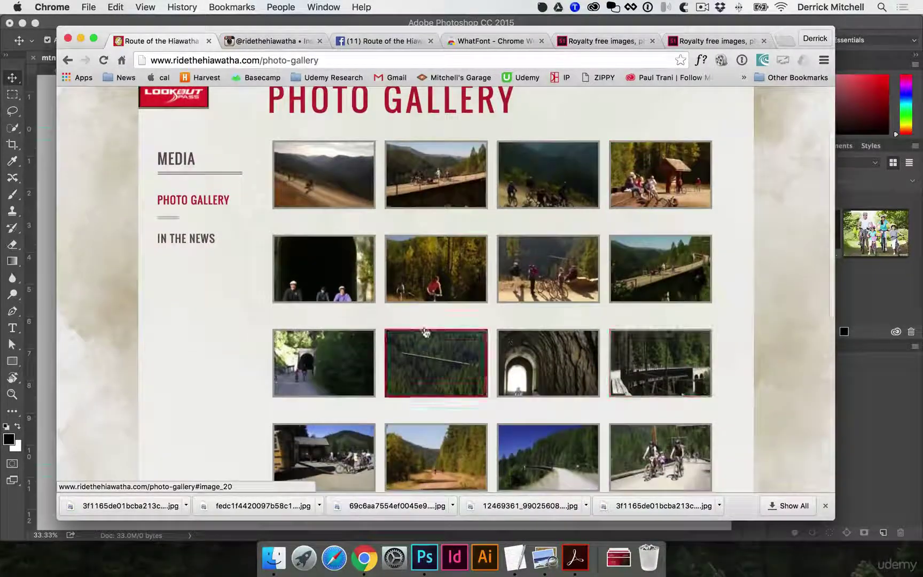
scroll(397, 281, down, 10)
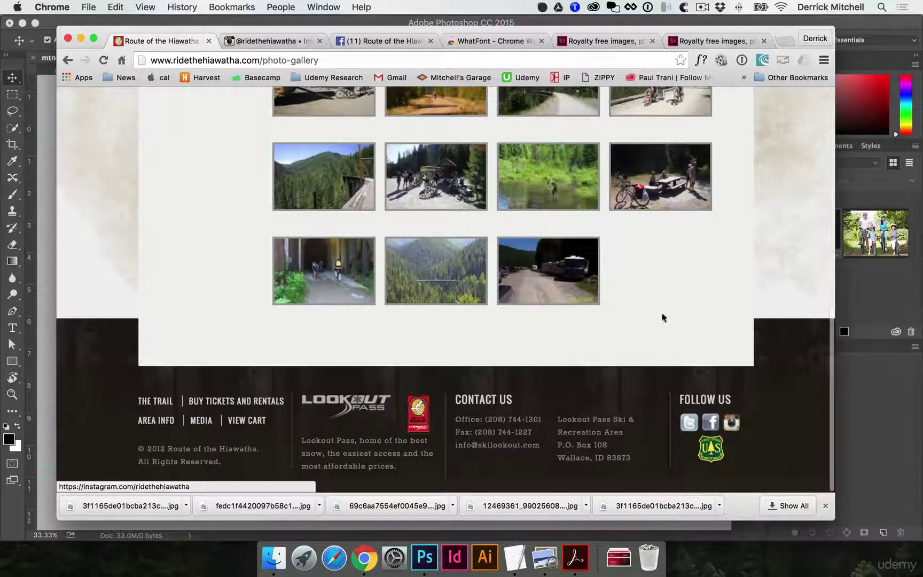
On the ridethehiawatha Instagram post tab, begin saving the page as a file.
click(267, 41)
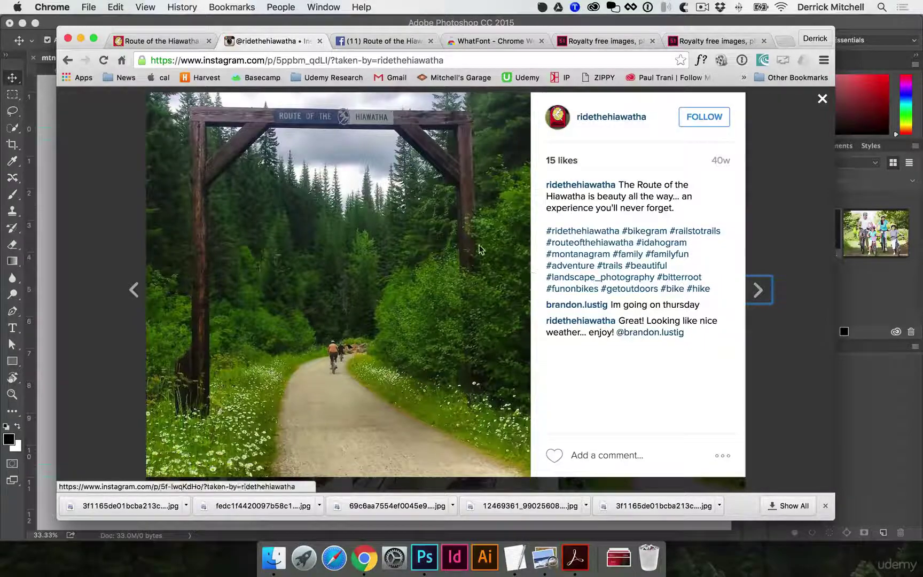
right_click(330, 180)
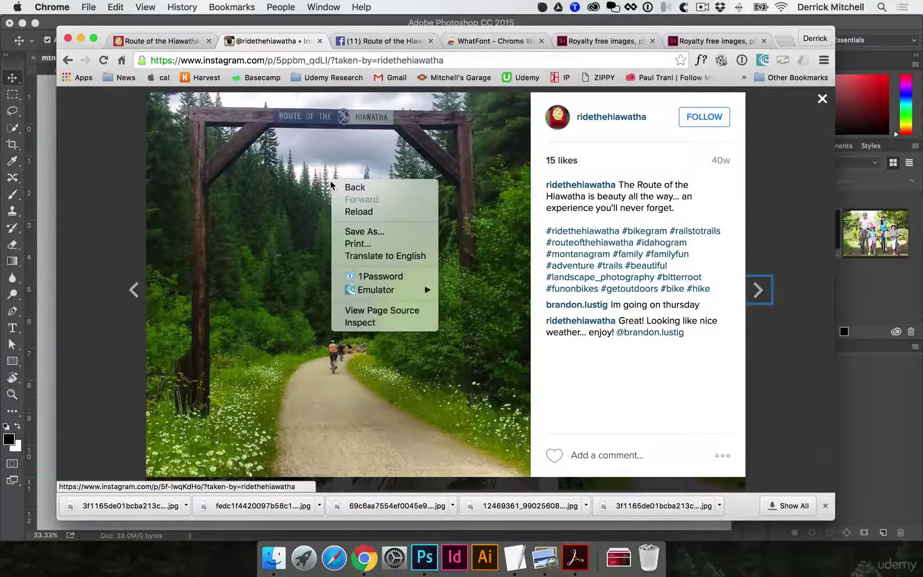
click(379, 234)
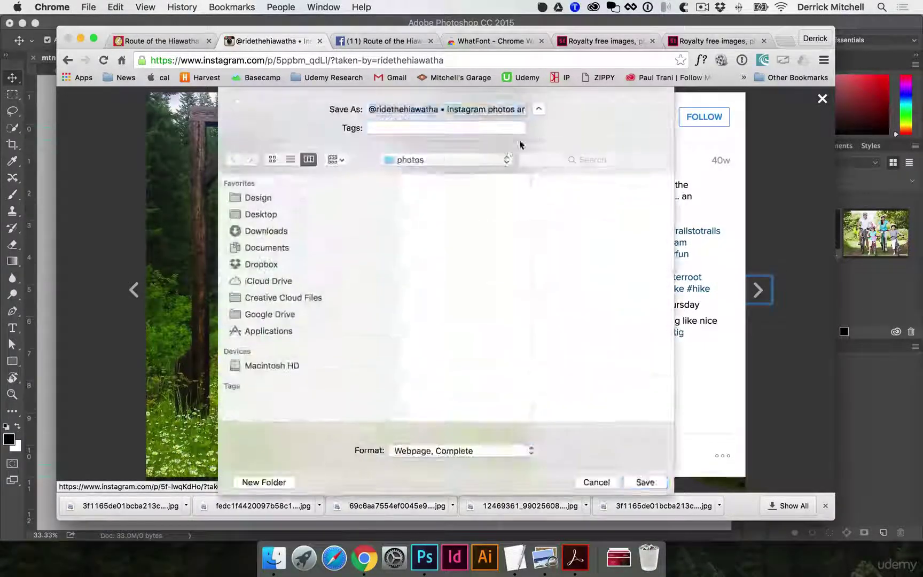
drag(484, 109, 576, 111)
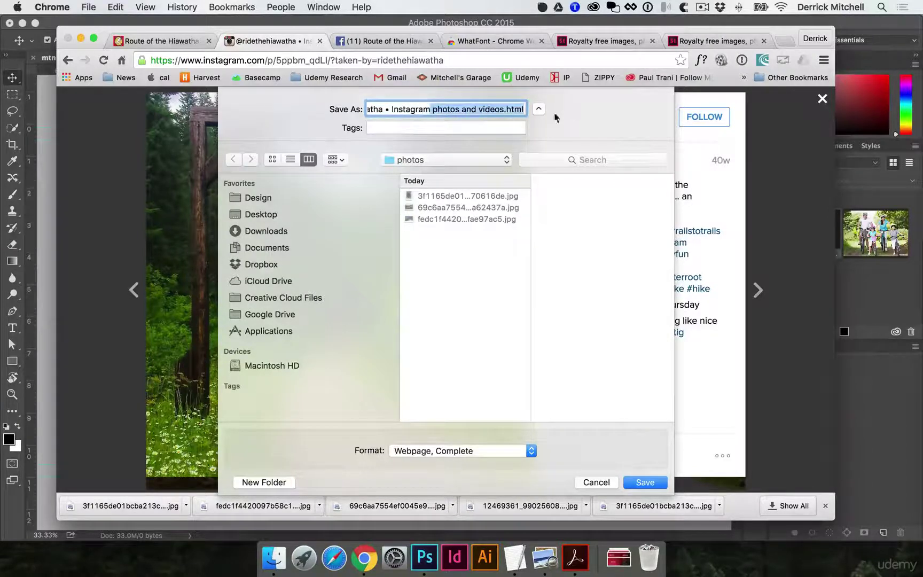
click(485, 109)
Cancel the page save and screenshot the trail gateway photo with Cmd+Shift+4.
click(595, 483)
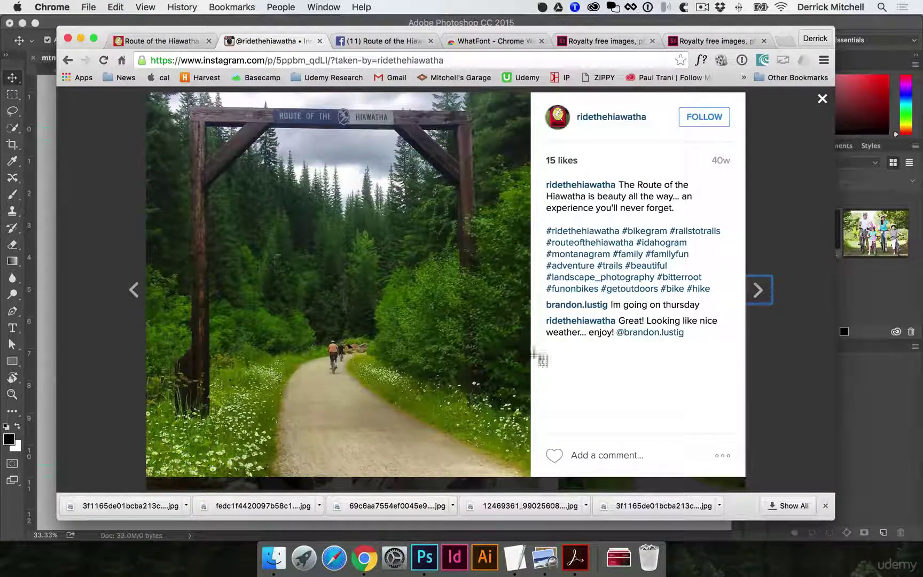
key(super+shift+4)
drag(321, 217, 532, 478)
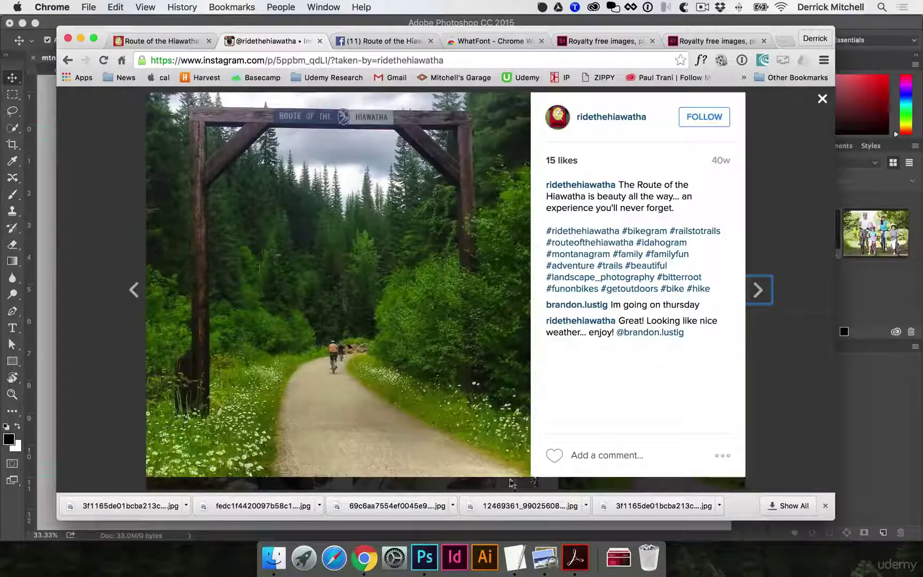
Open a new Finder window on the Desktop and preview the trail photo screenshot.
click(278, 566)
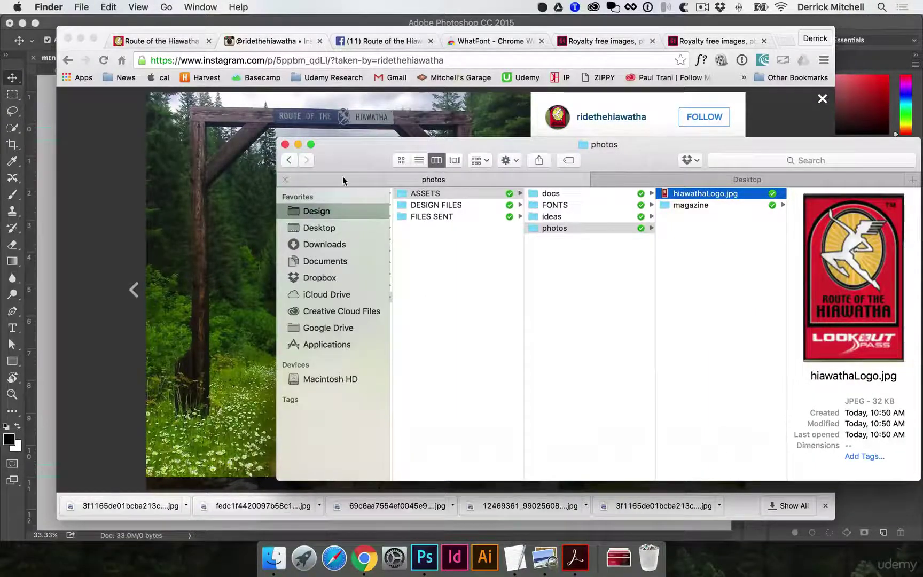
key(super+n)
click(169, 180)
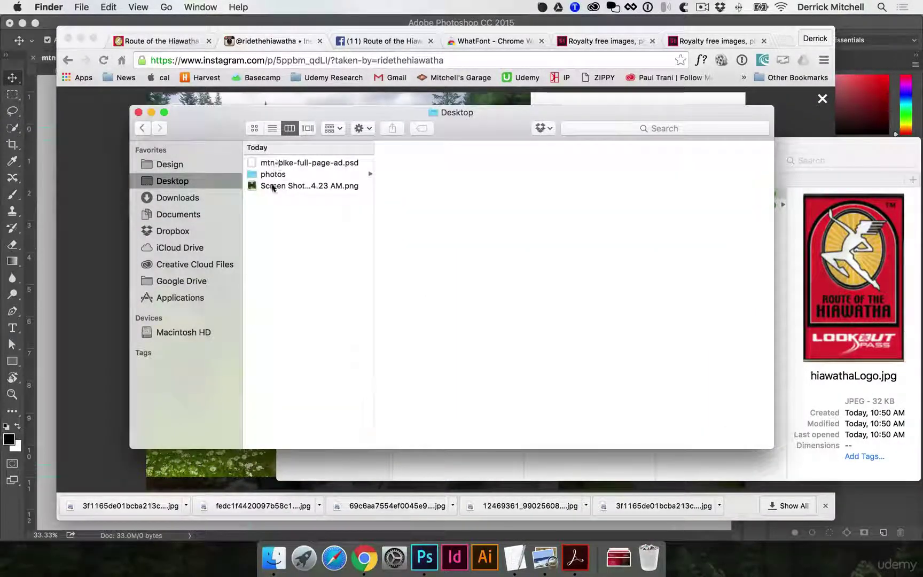
click(270, 185)
key(space)
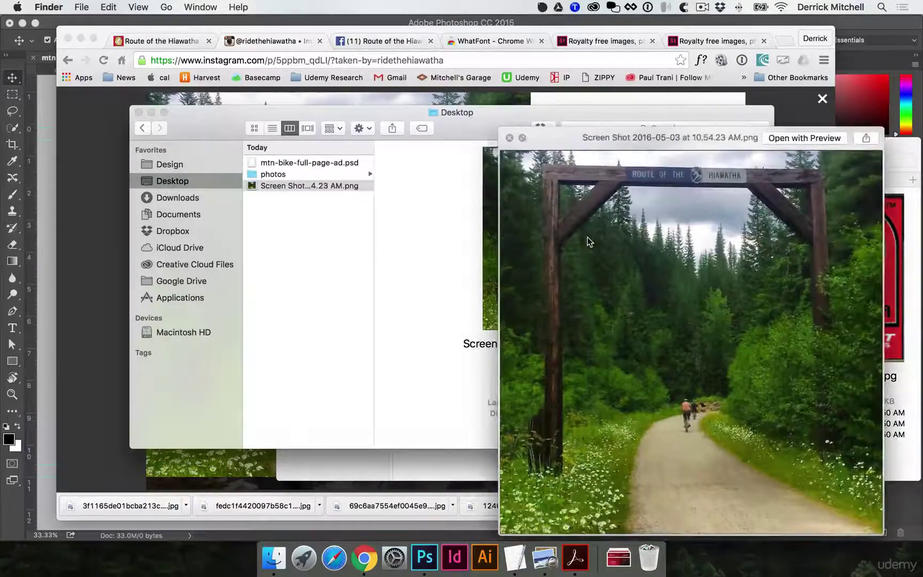
key(space)
Drag the screenshot into the photos folder and return to Chrome.
drag(269, 185, 269, 174)
key(super+Tab)
Find the overhead trestle photo on the Route of the Hiawatha Facebook page and view it full size.
click(397, 42)
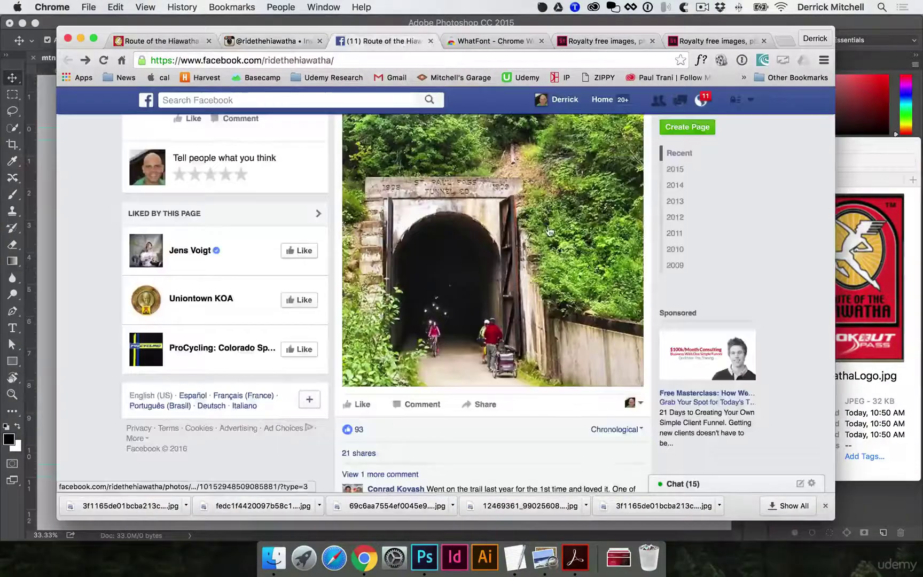
scroll(604, 236, up, 15)
scroll(604, 237, up, 10)
scroll(605, 241, down, 15)
scroll(605, 241, down, 15)
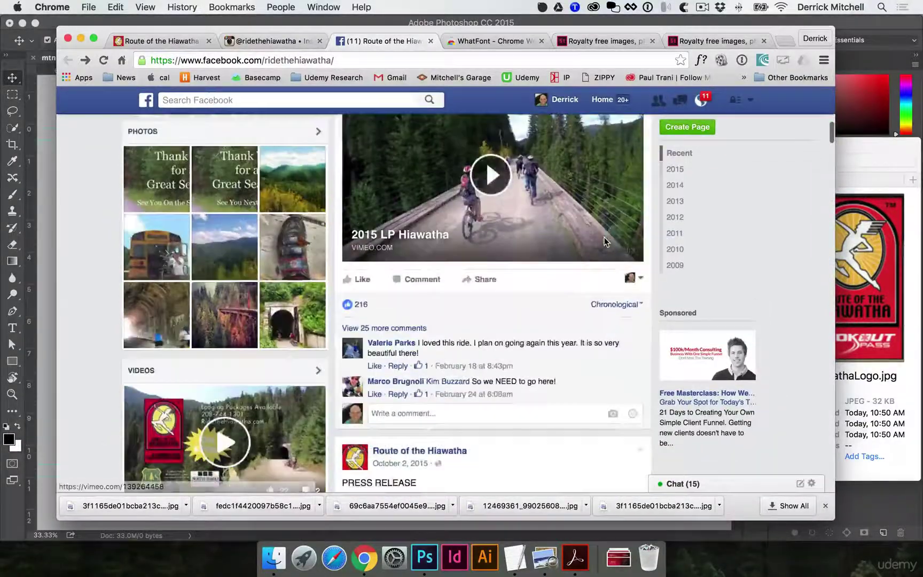
scroll(606, 242, up, 5)
click(497, 297)
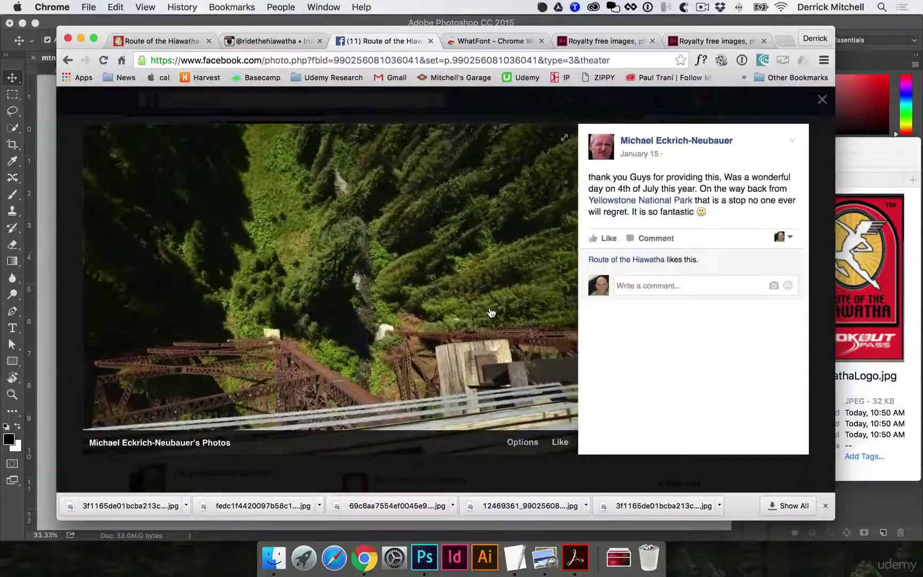
Save the trestle photo as a JPEG into the photos folder, keeping the suggested name.
right_click(283, 213)
click(317, 227)
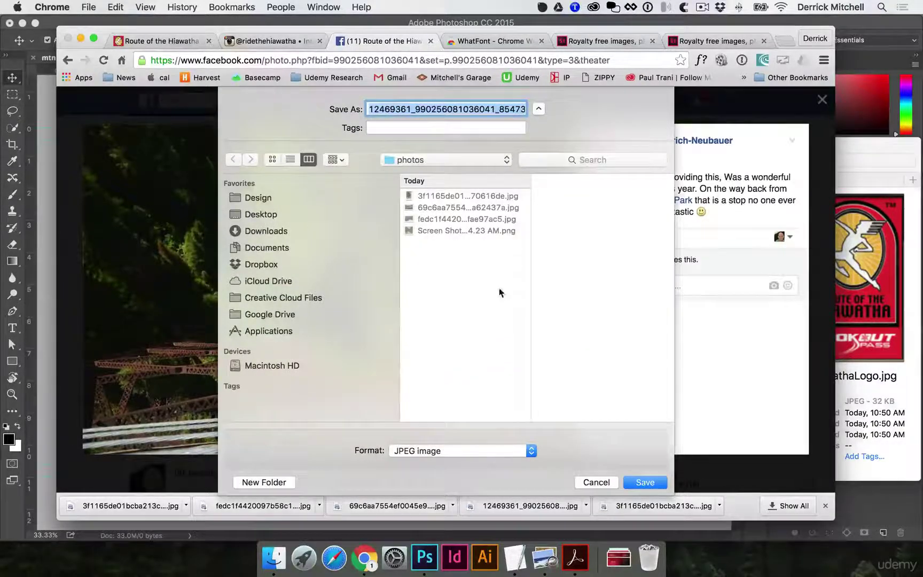
click(629, 483)
click(648, 483)
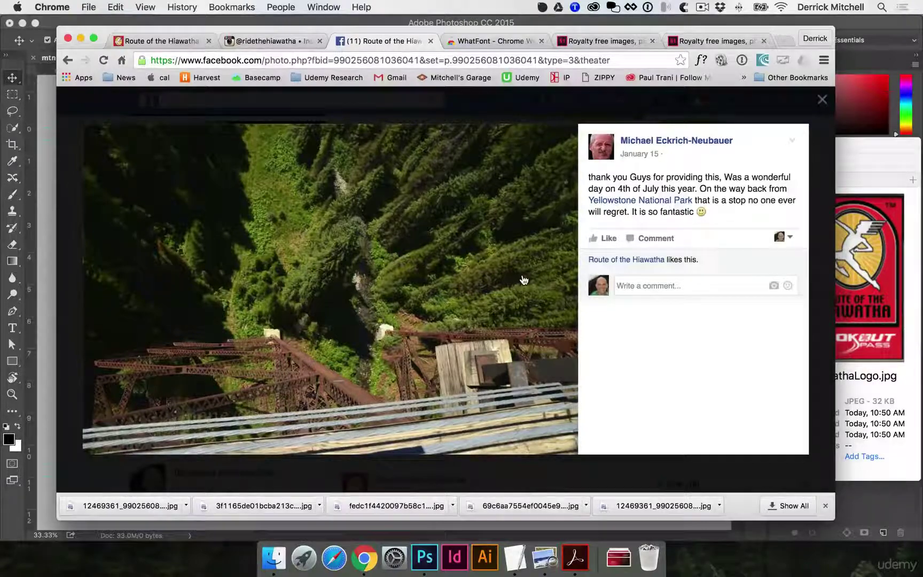
Use WhatFont on the gallery page: Yanone Kaffeesatz 21px for navigation, Oswald 50px #ba2a33 for the heading.
click(154, 41)
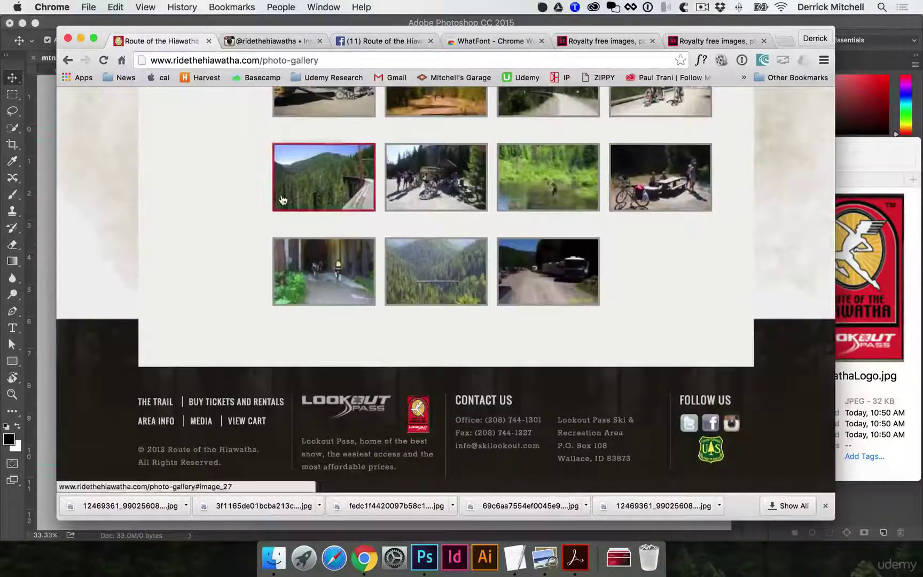
scroll(283, 200, up, 10)
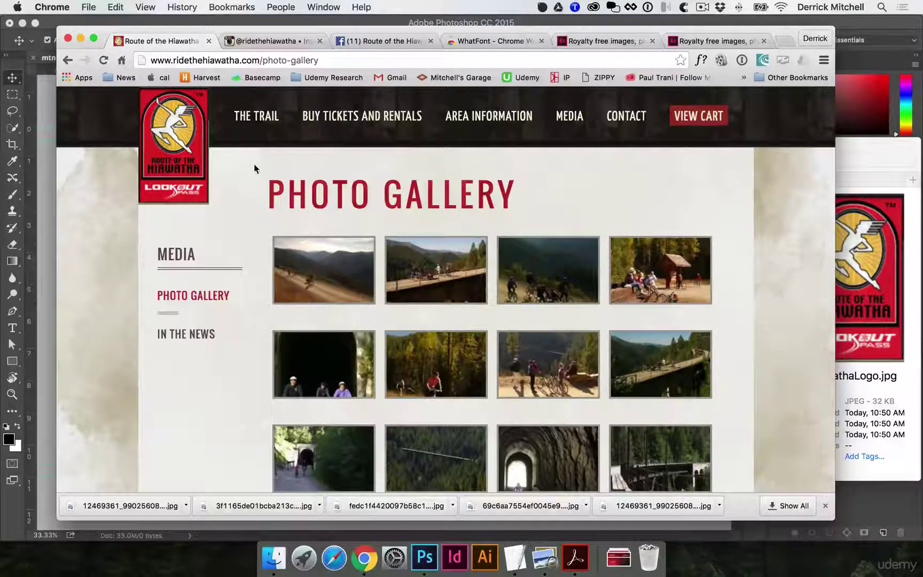
scroll(385, 128, up, 2)
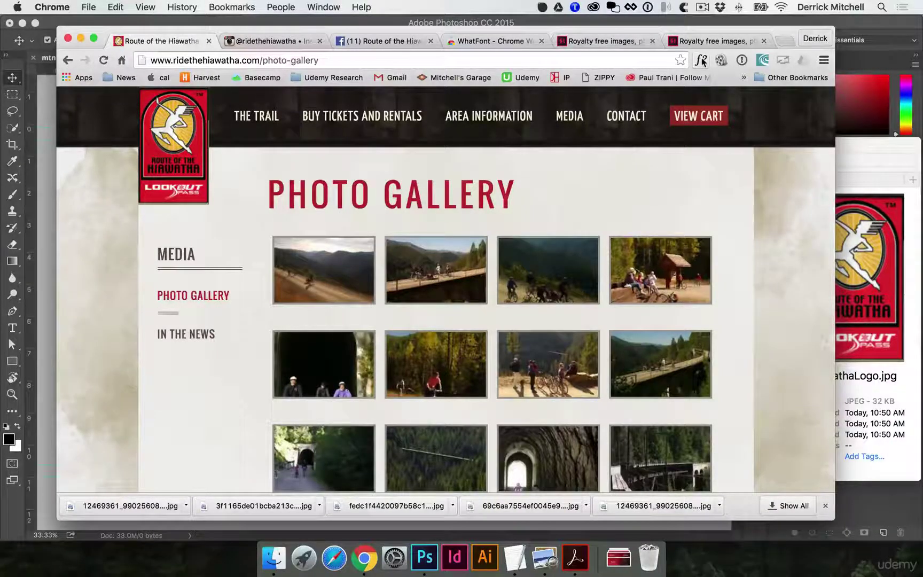
click(702, 61)
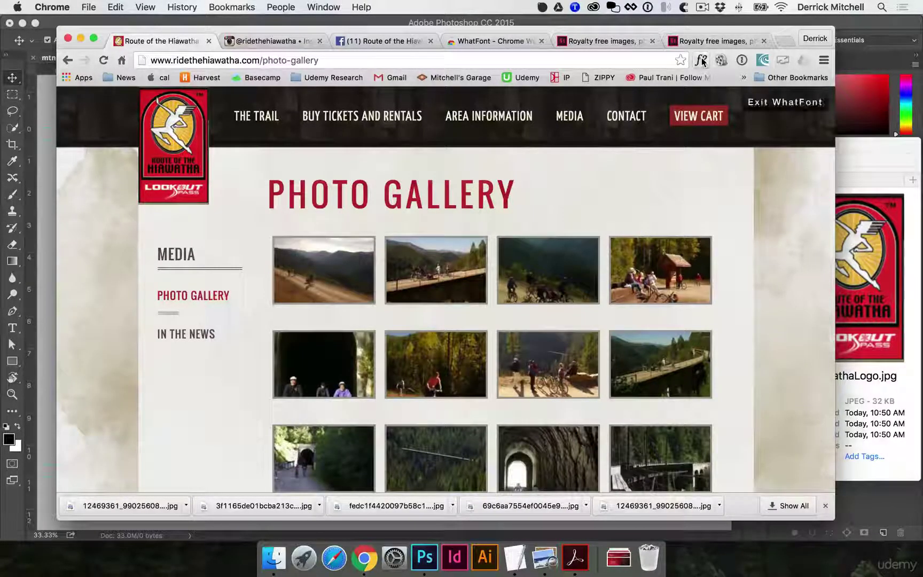
click(621, 123)
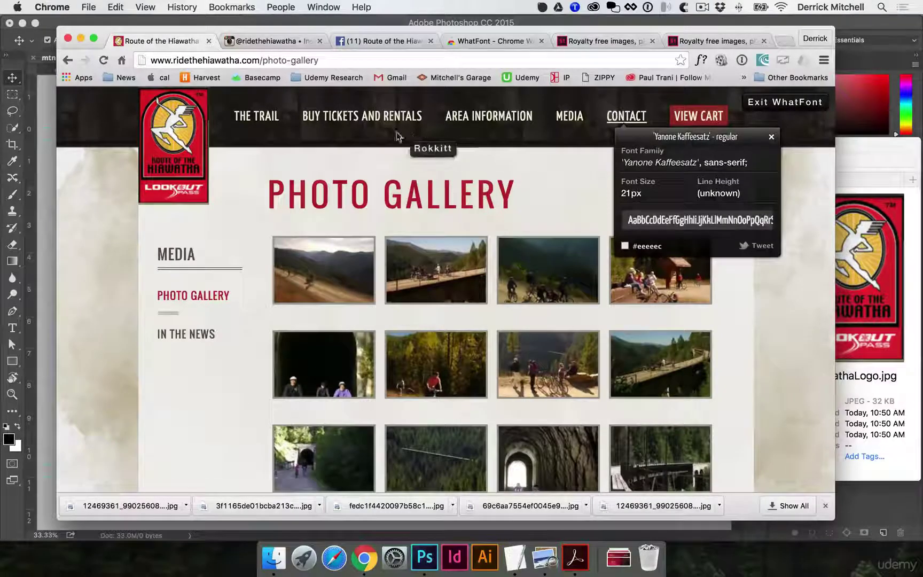
click(385, 116)
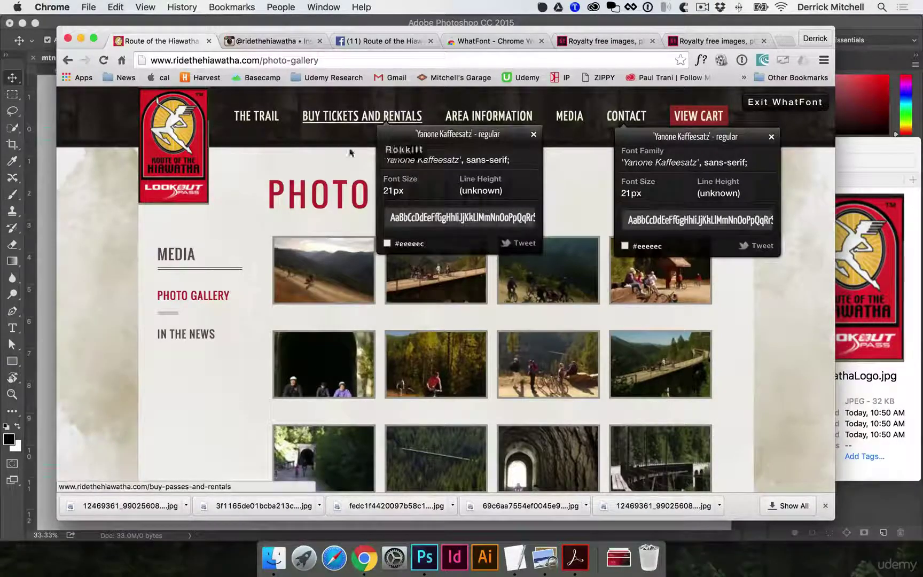
click(298, 204)
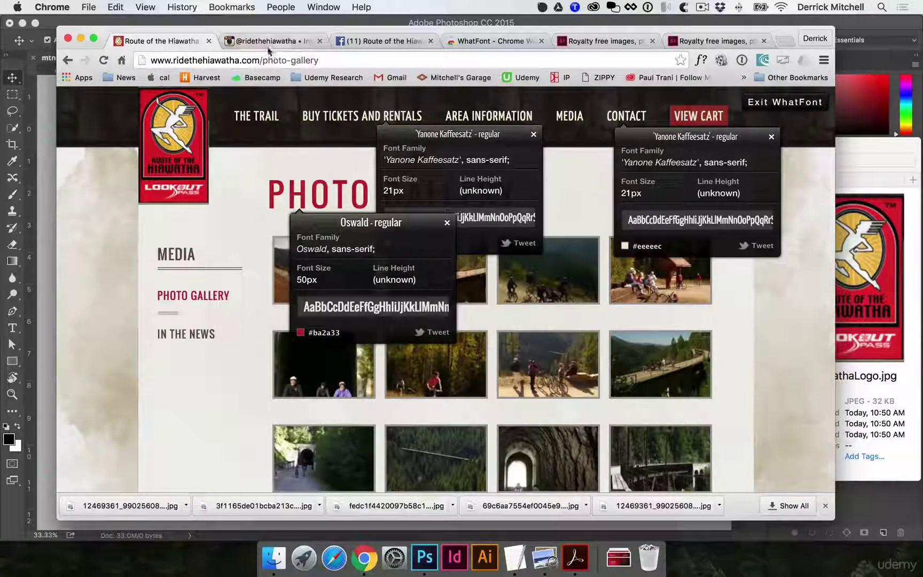
Identify the Instagram post username font as proxima-nova 600, 15px, then close the post overlay.
click(475, 42)
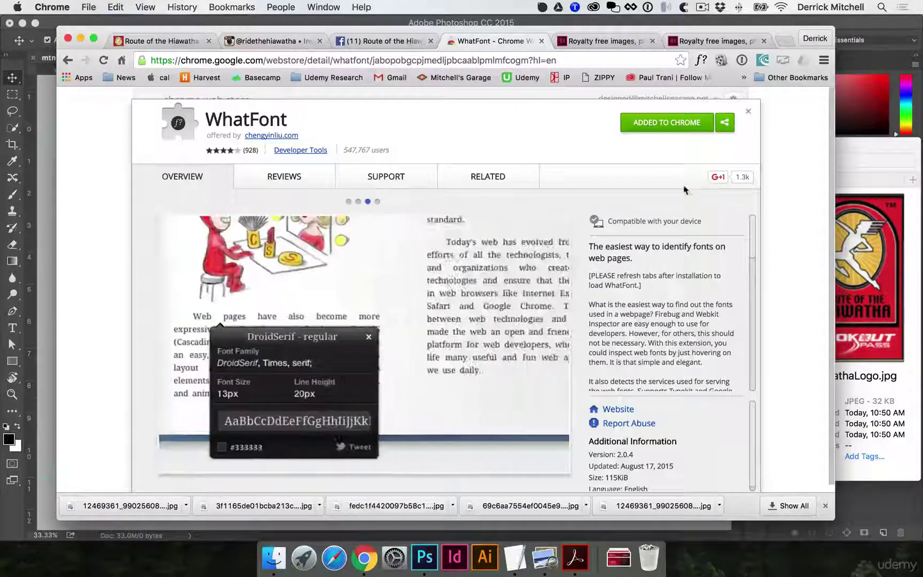
click(604, 44)
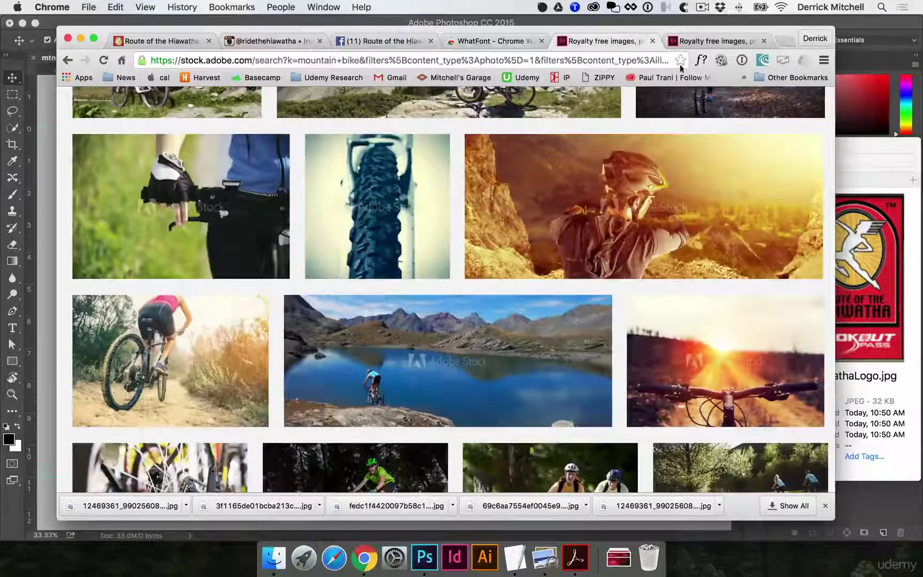
click(264, 44)
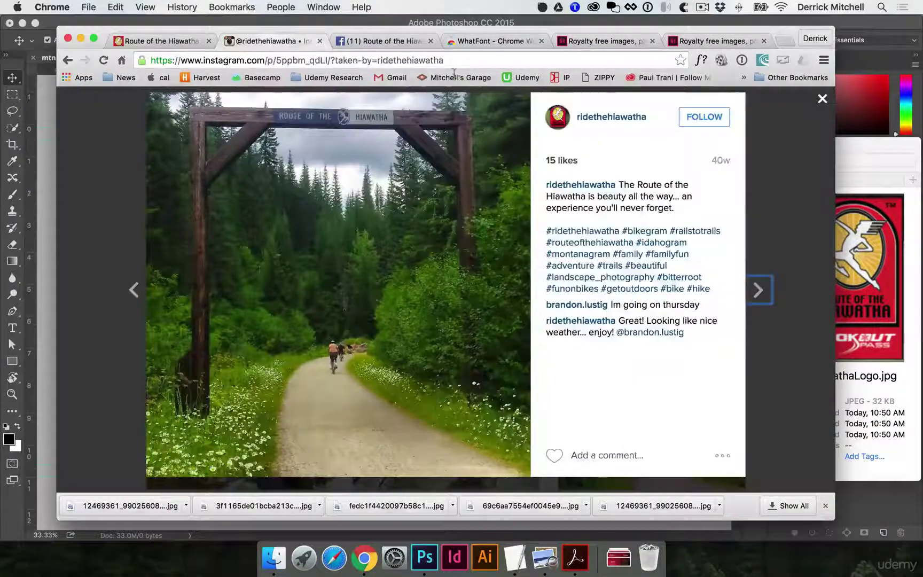
click(702, 60)
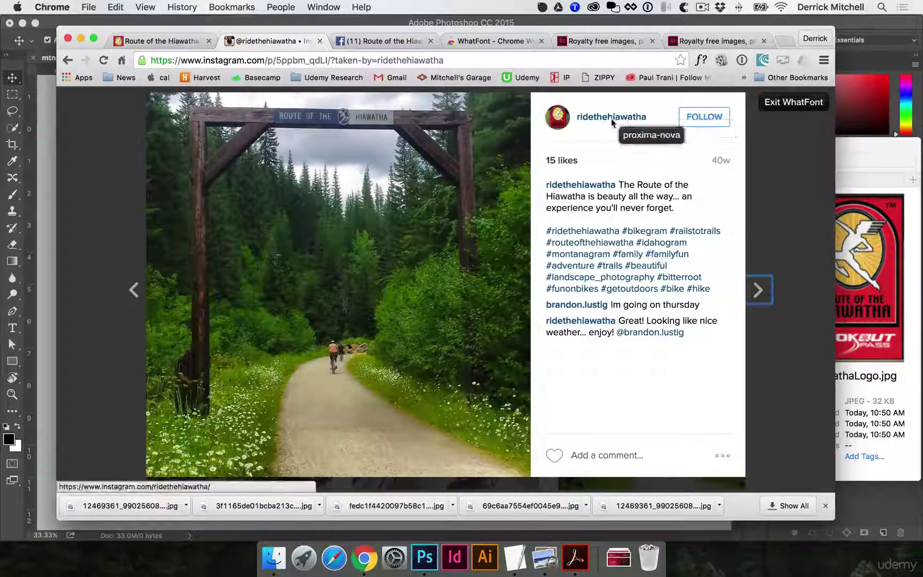
click(612, 117)
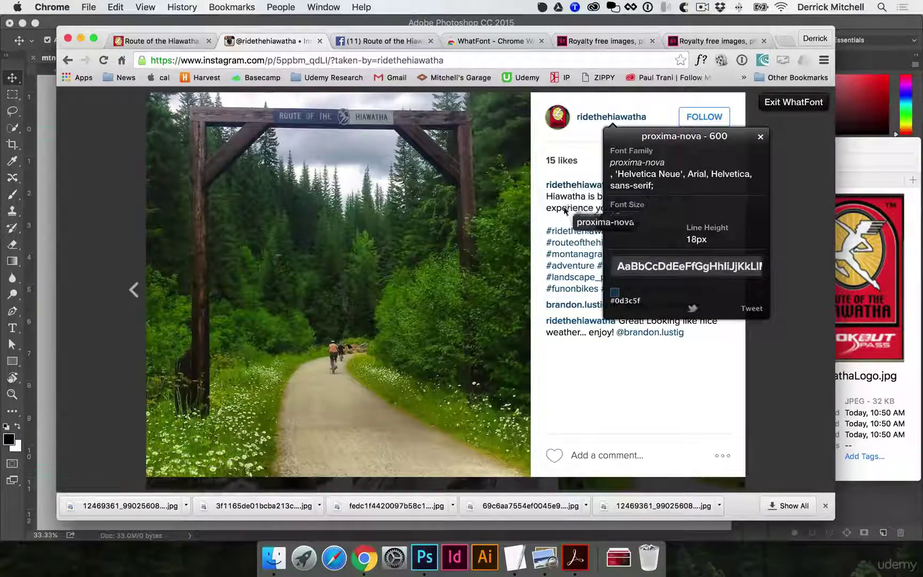
click(789, 102)
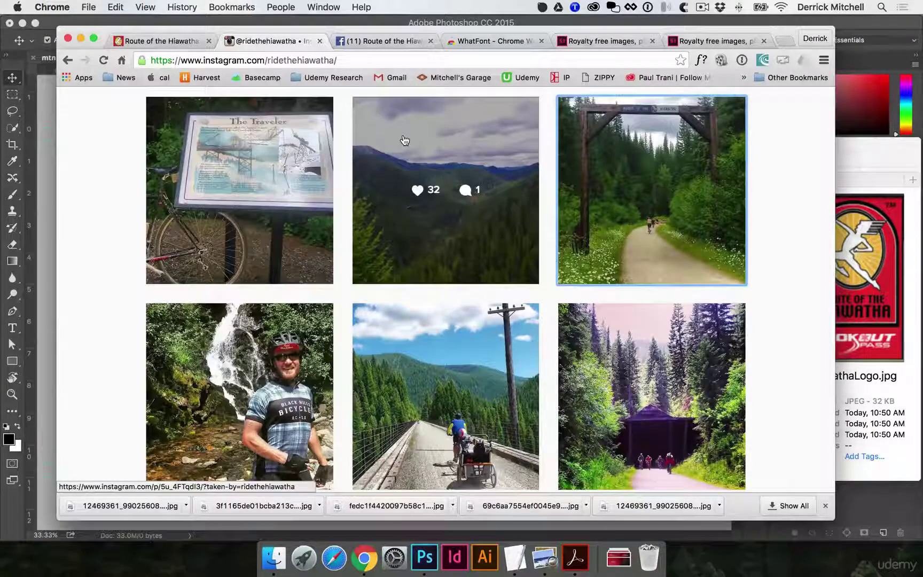